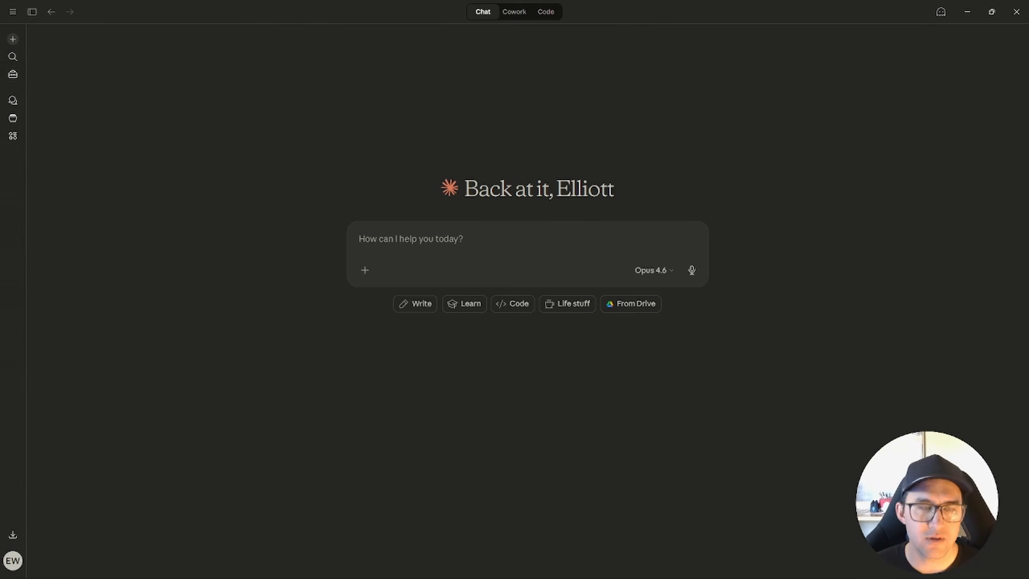
Submit the client's kitchen remodel email with the kitchen photo and floor plan, asking for a preliminary budget with selection items and clarifying questions.
{"action": "left_click", "coordinate": [484, 243]}
{"action": "key", "text": "ctrl+v"}
{"action": "scroll", "coordinate": [498, 333], "scroll_direction": "up", "scroll_amount": 10}
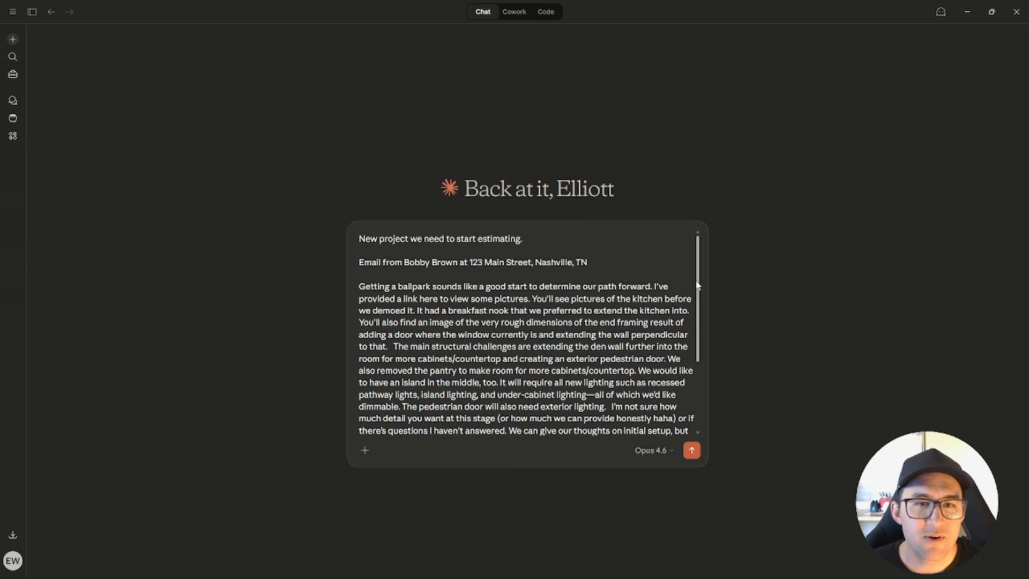
{"action": "left_click_drag", "start_coordinate": [697, 285], "coordinate": [698, 304]}
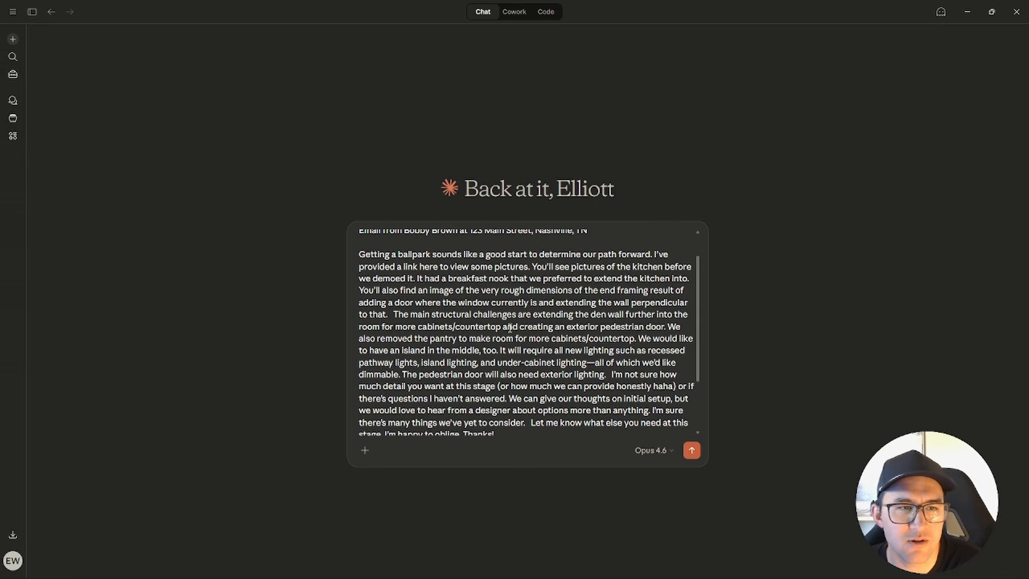
{"action": "scroll", "coordinate": [511, 325], "scroll_direction": "down", "scroll_amount": 2}
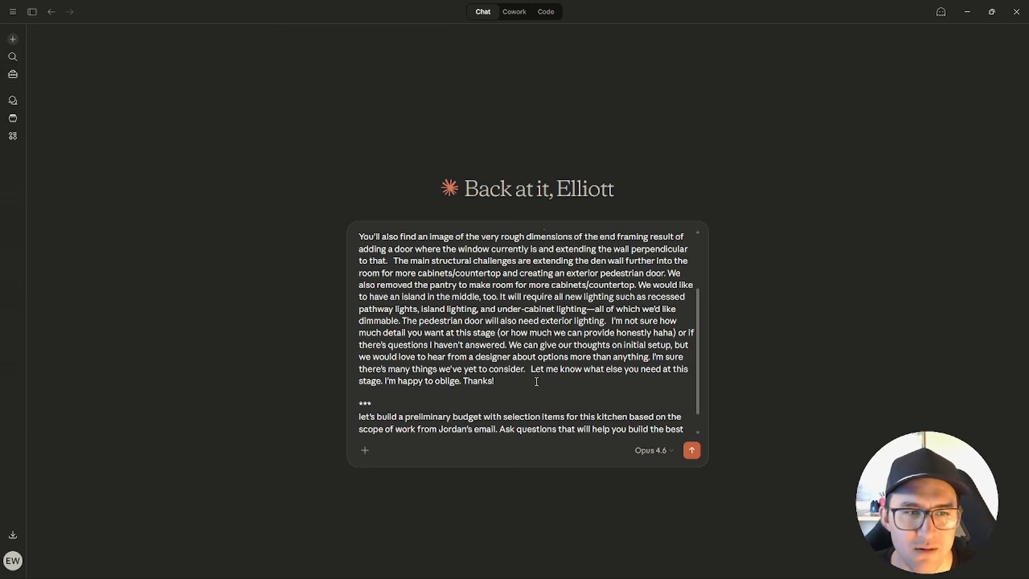
{"action": "scroll", "coordinate": [535, 384], "scroll_direction": "down", "scroll_amount": 1}
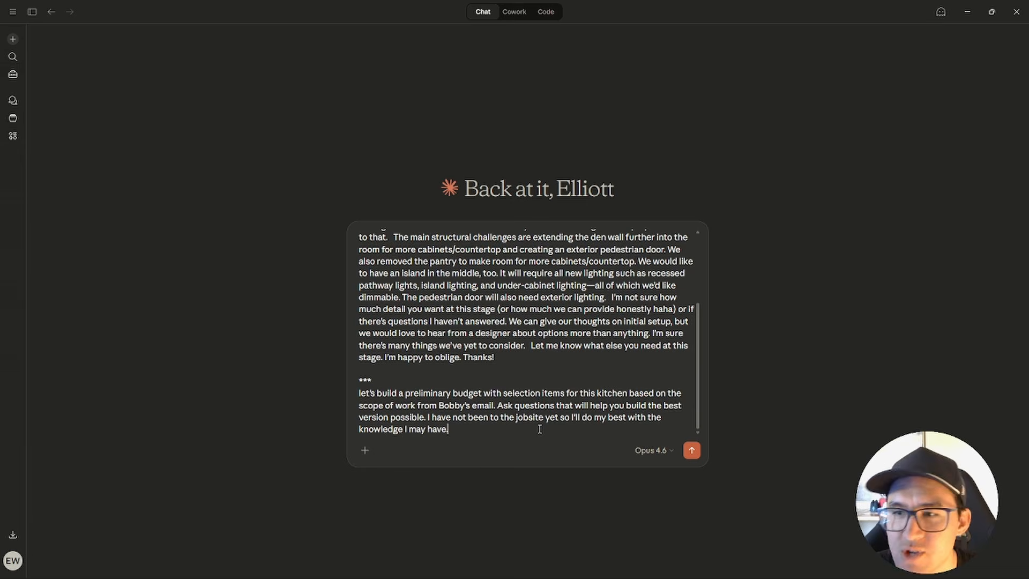
{"action": "key", "text": "ctrl+v"}
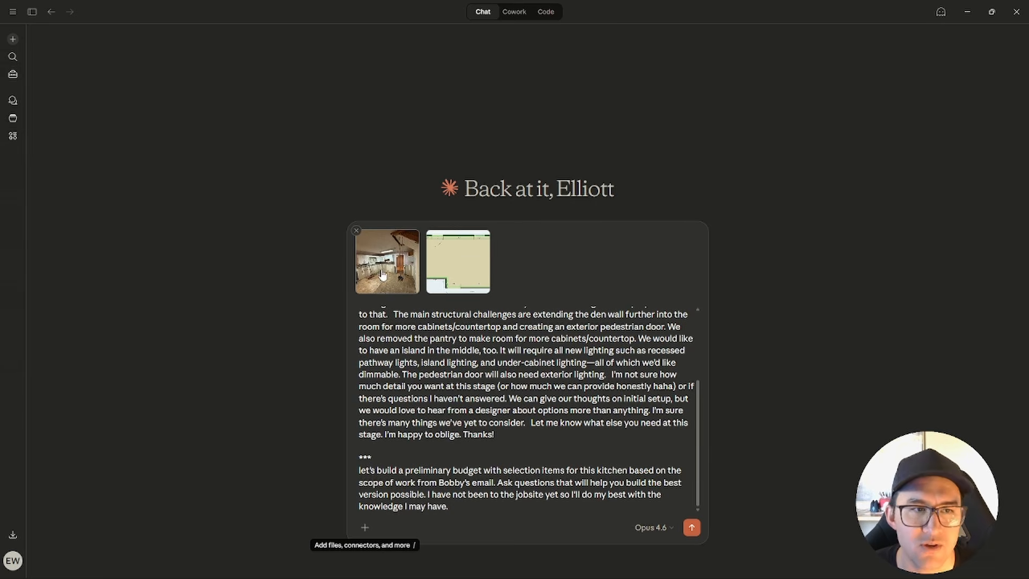
{"action": "left_click", "coordinate": [692, 527]}
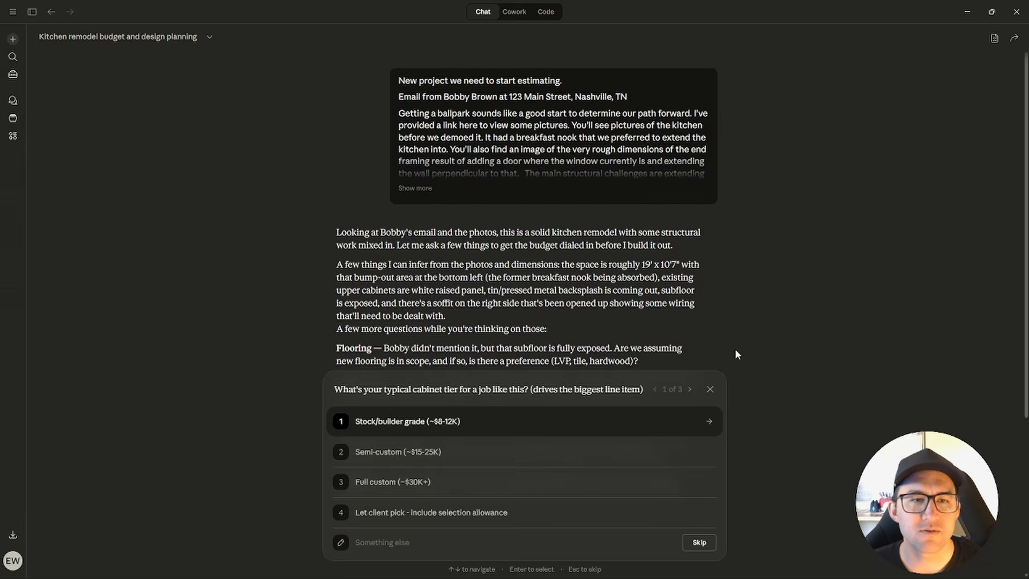
Answer the clarifying questions with Semi-custom (~$15-25K) cabinets, Quartz (mid-range) countertops, and Sub it out for the structural work.
{"action": "scroll", "coordinate": [736, 349], "scroll_direction": "down", "scroll_amount": 3}
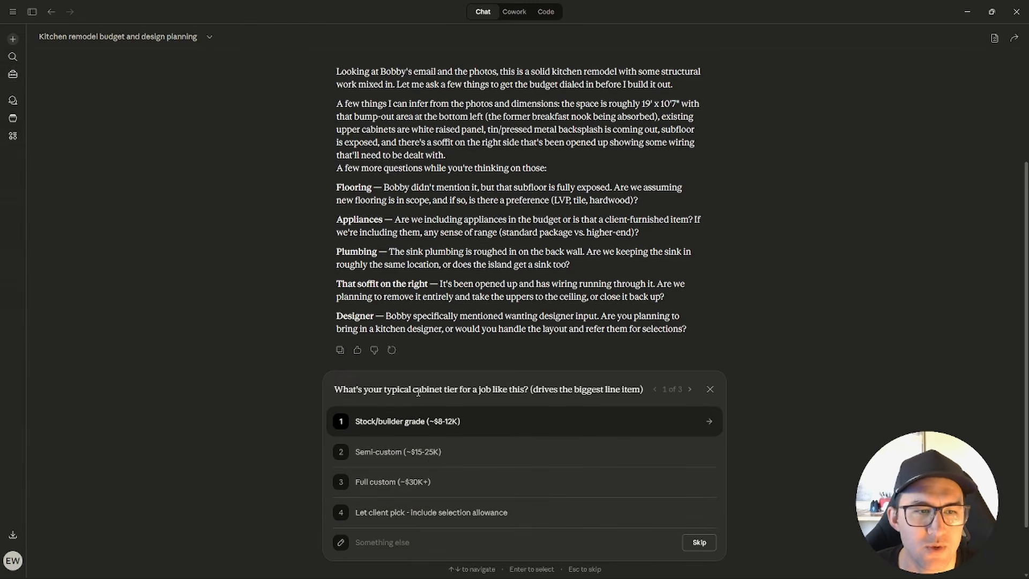
{"action": "left_click", "coordinate": [406, 453]}
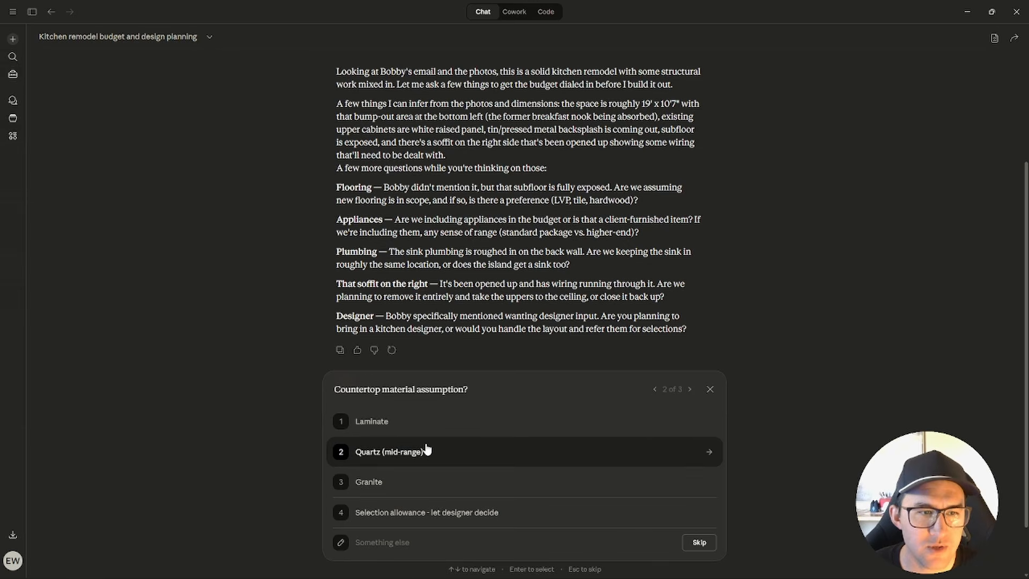
{"action": "left_click", "coordinate": [414, 455]}
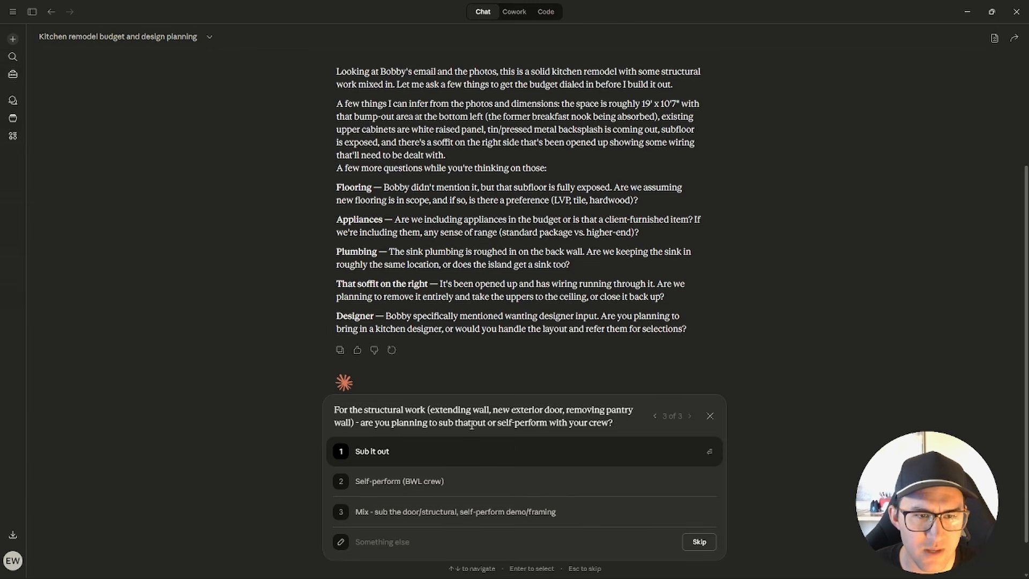
{"action": "left_click", "coordinate": [404, 456]}
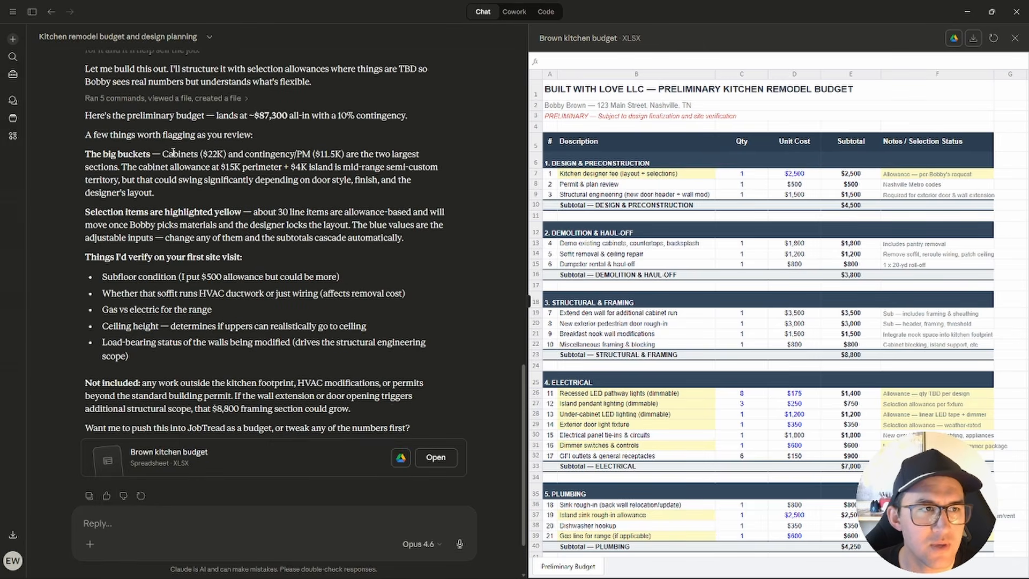
Request a price comparison against the JobTread cost items, keeping the higher prices, subcontracting all labor, and using Tennessee labor averages for comparison.
{"action": "left_click_drag", "start_coordinate": [173, 154], "coordinate": [343, 156]}
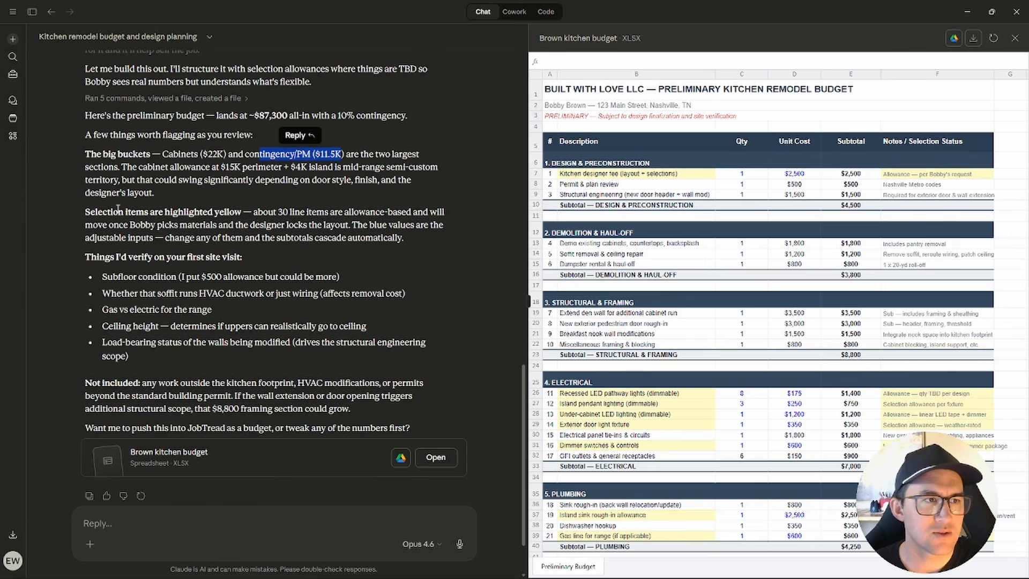
{"action": "left_click_drag", "start_coordinate": [118, 209], "coordinate": [220, 212]}
{"action": "left_click", "coordinate": [595, 174]}
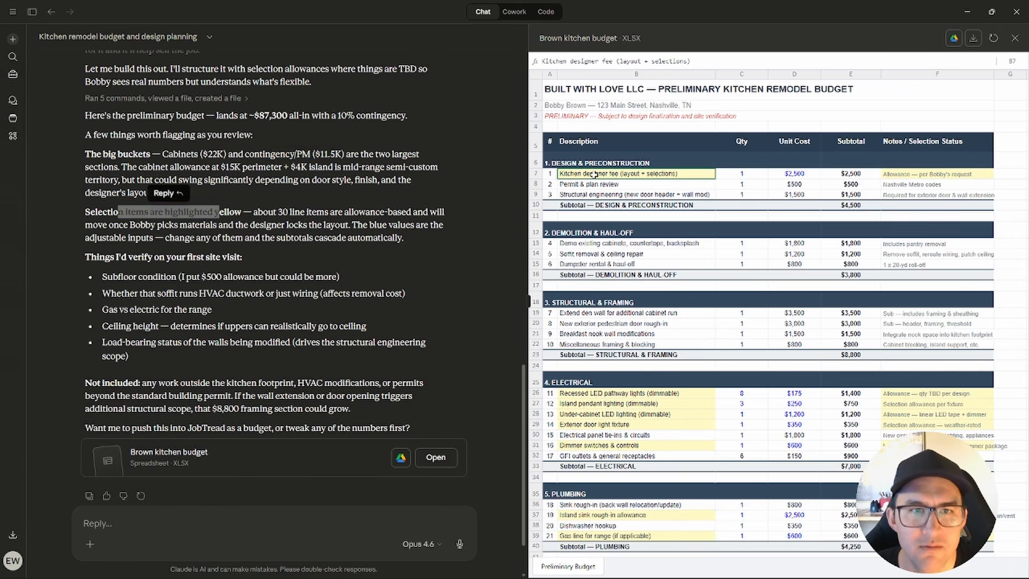
{"action": "scroll", "coordinate": [619, 244], "scroll_direction": "down", "scroll_amount": 15}
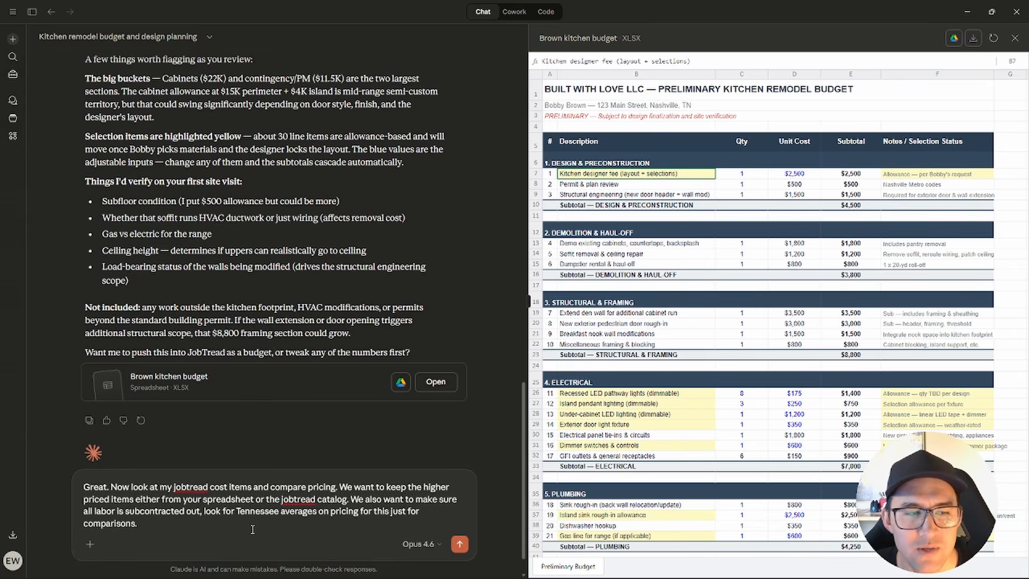
{"action": "left_click", "coordinate": [460, 544]}
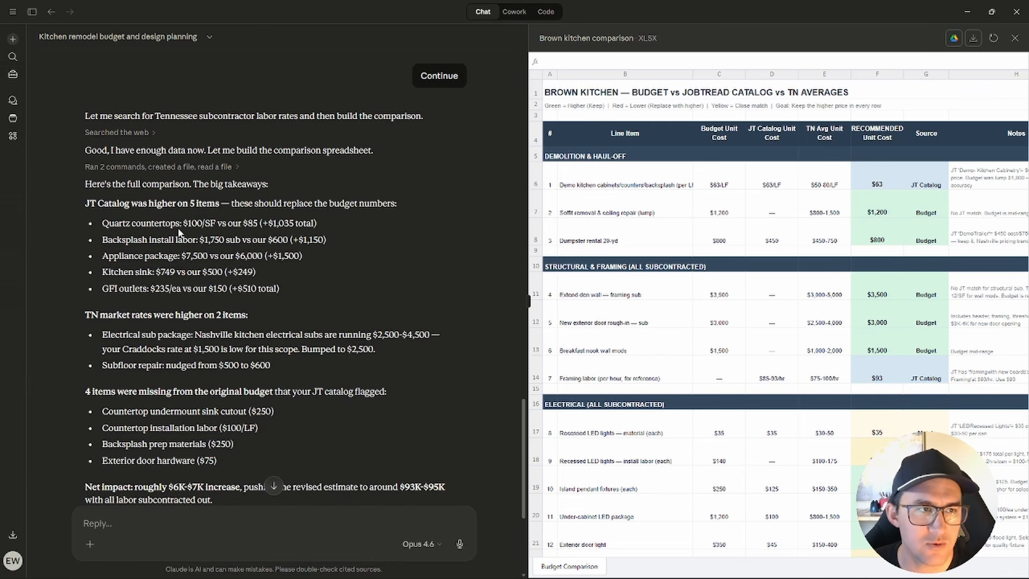
Review the comparison summary's catalog prices, Tennessee market rates, missing budget items and net impact.
{"action": "left_click_drag", "start_coordinate": [183, 223], "coordinate": [220, 219]}
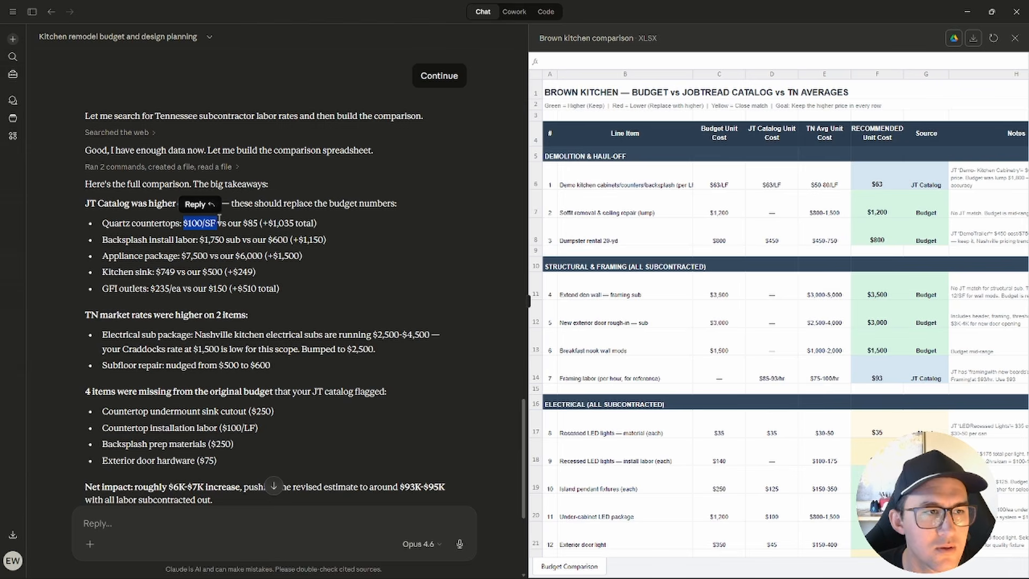
{"action": "left_click", "coordinate": [217, 224]}
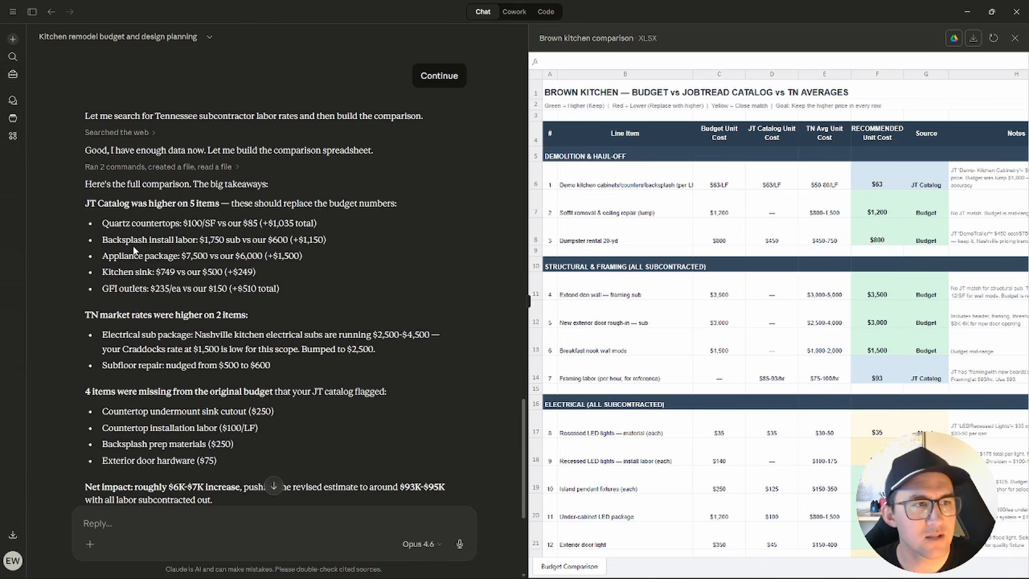
{"action": "left_click_drag", "start_coordinate": [202, 240], "coordinate": [242, 240]}
{"action": "left_click", "coordinate": [206, 240]}
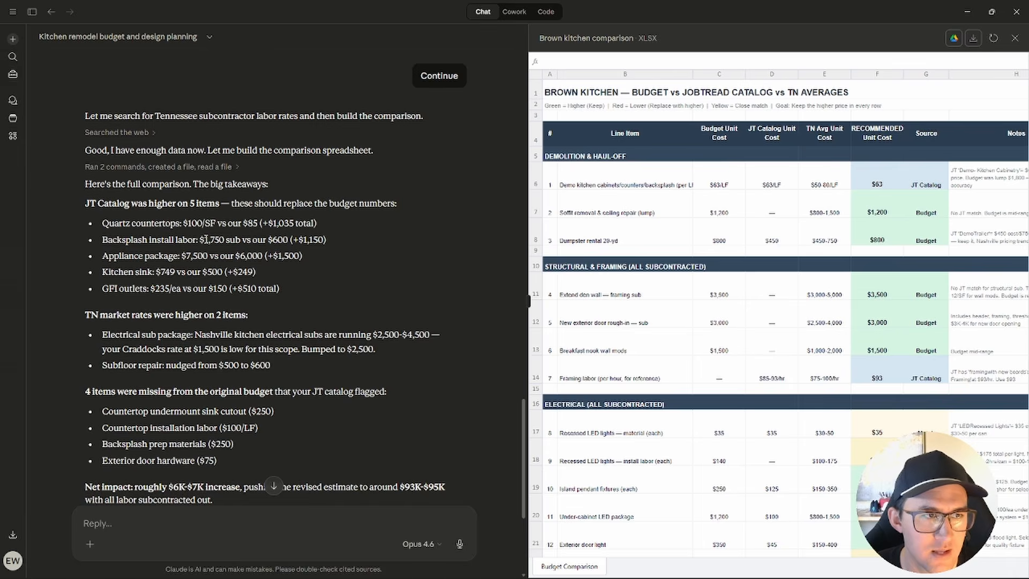
{"action": "scroll", "coordinate": [217, 255], "scroll_direction": "down", "scroll_amount": 1}
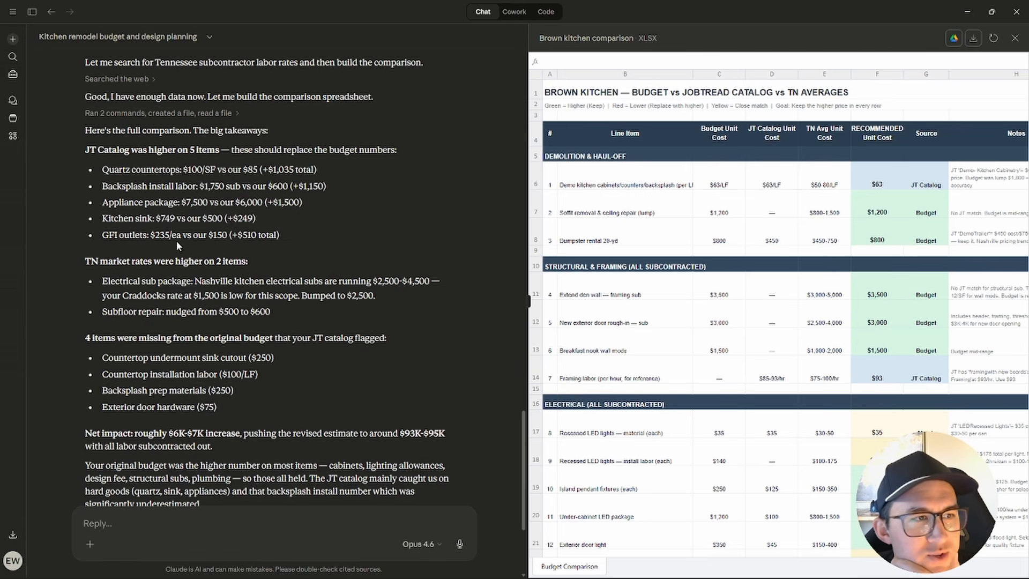
{"action": "left_click_drag", "start_coordinate": [153, 217], "coordinate": [176, 218]}
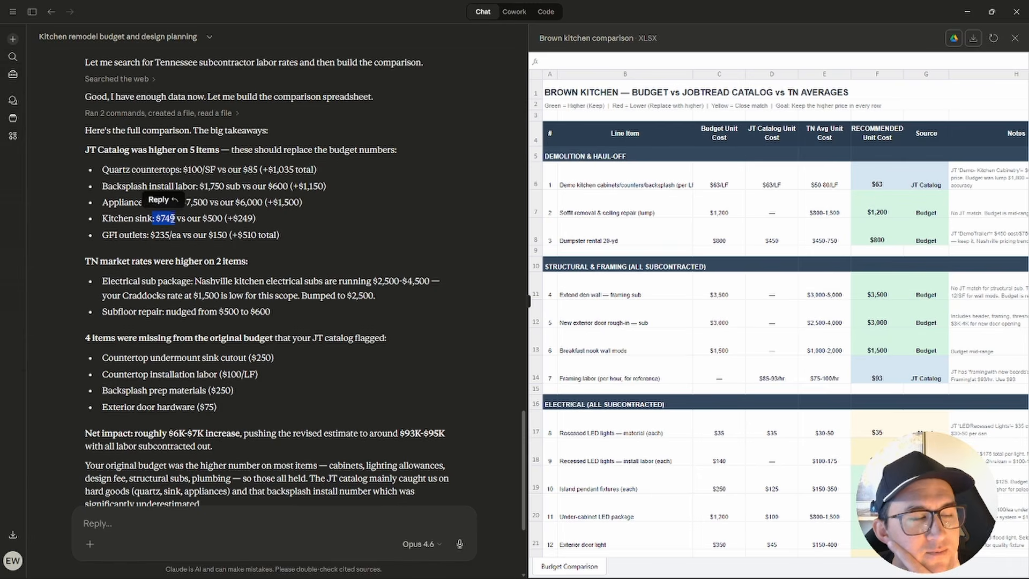
{"action": "left_click", "coordinate": [172, 218]}
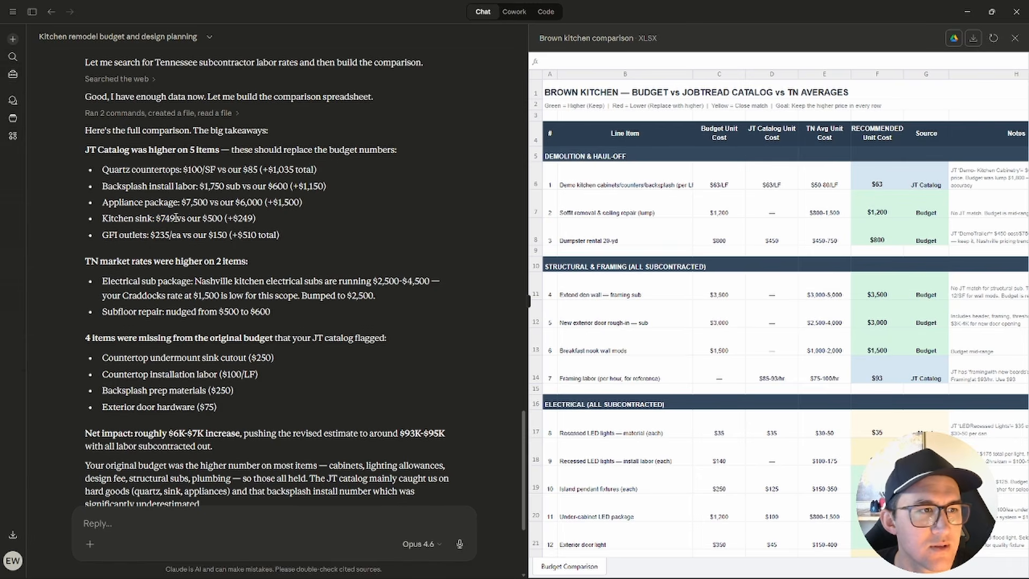
{"action": "scroll", "coordinate": [140, 212], "scroll_direction": "down", "scroll_amount": 1}
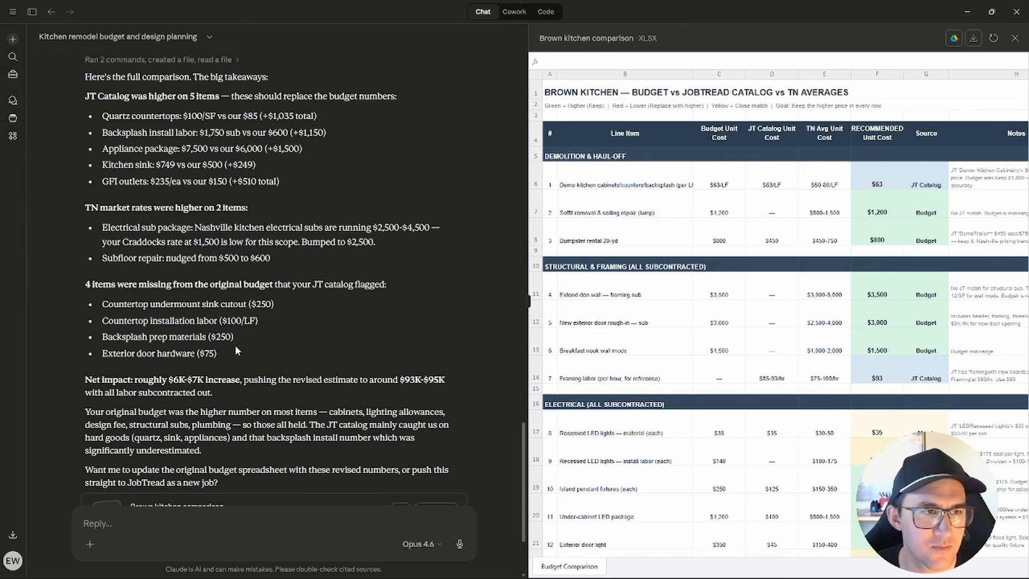
{"action": "scroll", "coordinate": [210, 363], "scroll_direction": "down", "scroll_amount": 3}
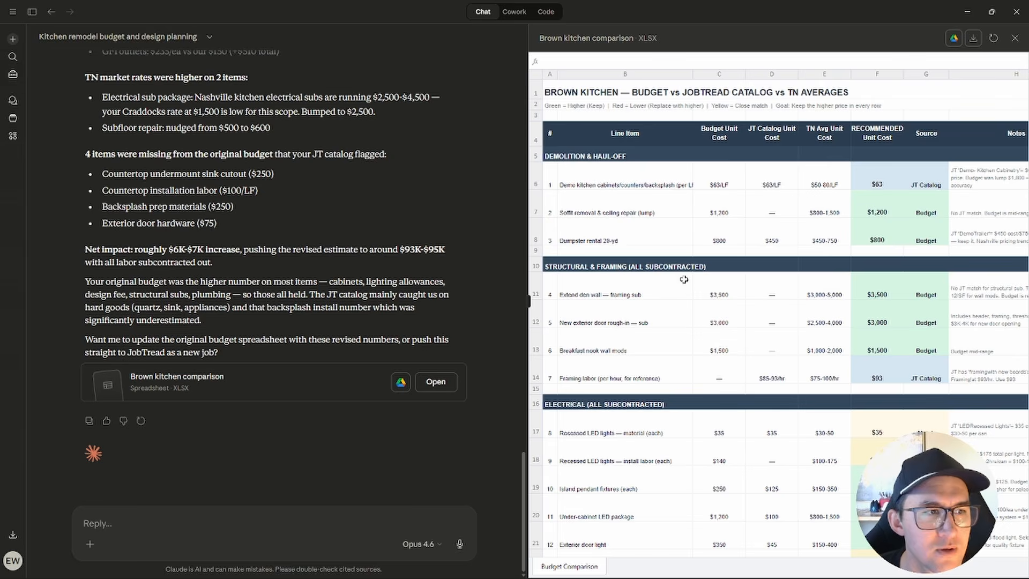
Request that the draft budget spreadsheet be updated to follow the Woodmont job budget's structure, cost group nesting and categories, including general conditions.
{"action": "left_click", "coordinate": [378, 514]}
{"action": "type", "text": "Look at the Woodmont job budget, notice budget structure, cost group nesting and organization, notice how scope of work is grouped by trade or sections. Let's update the draft budget spreadsheet to represent closer to the Woodmont job budget and categories. You'll notice general conditions and other things we neeed to add to our spreeadsheeet here."}
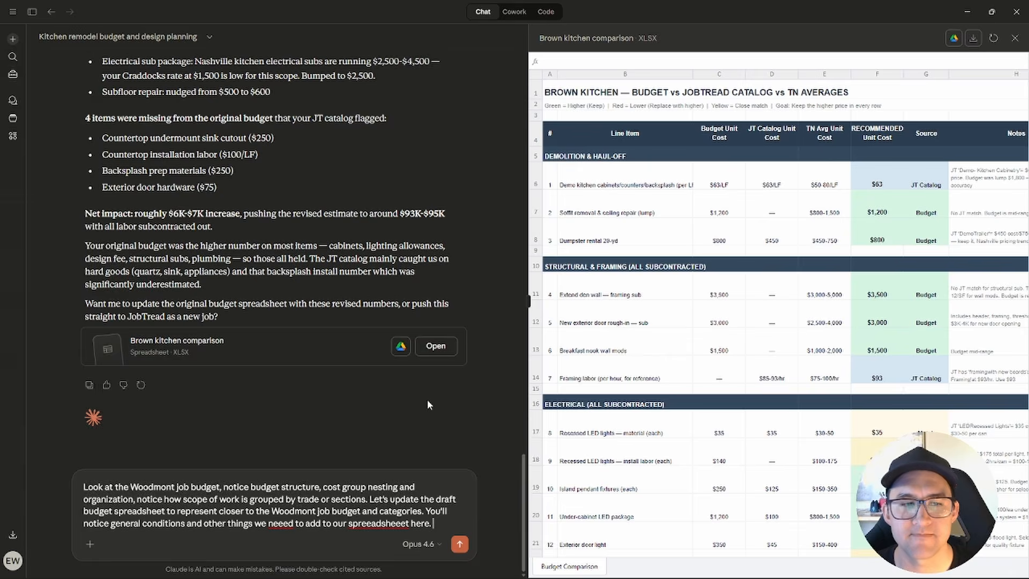
{"action": "key", "text": "Return"}
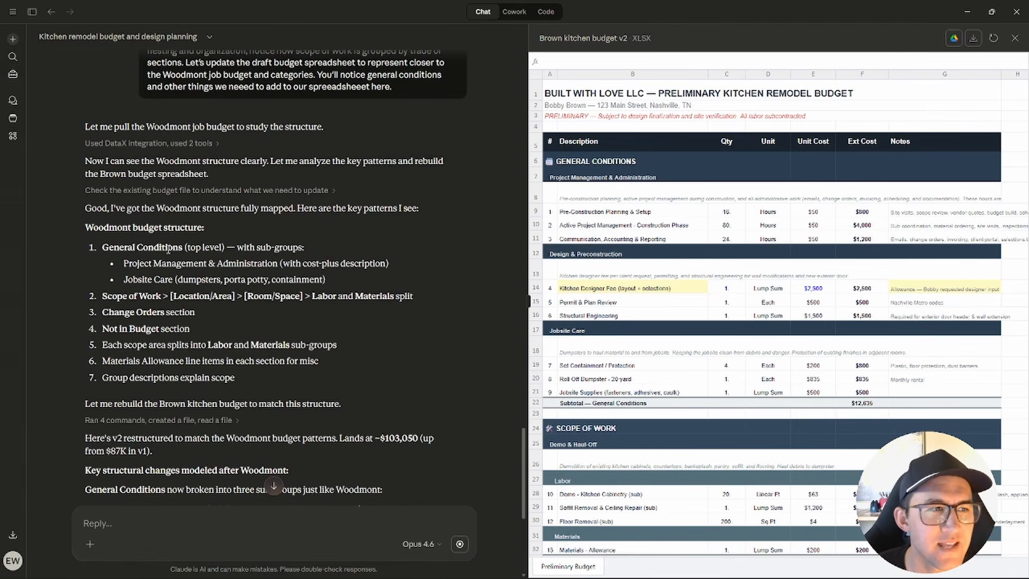
Read the restructuring summary, covering the Woodmont budget structure, the patterns applied and the price increase drivers.
{"action": "left_click_drag", "start_coordinate": [103, 247], "coordinate": [247, 295]}
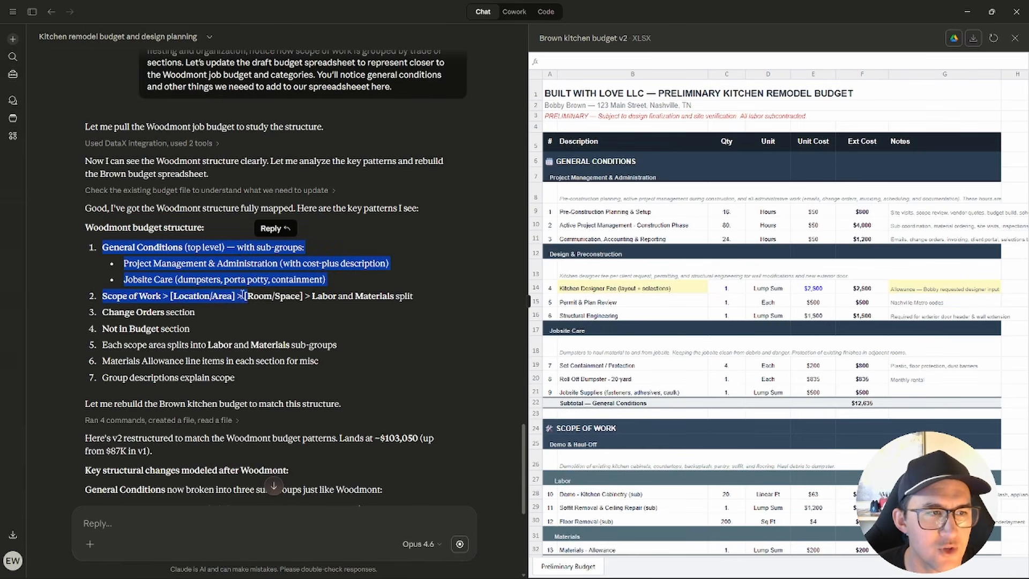
{"action": "left_click_drag", "start_coordinate": [148, 296], "coordinate": [389, 292]}
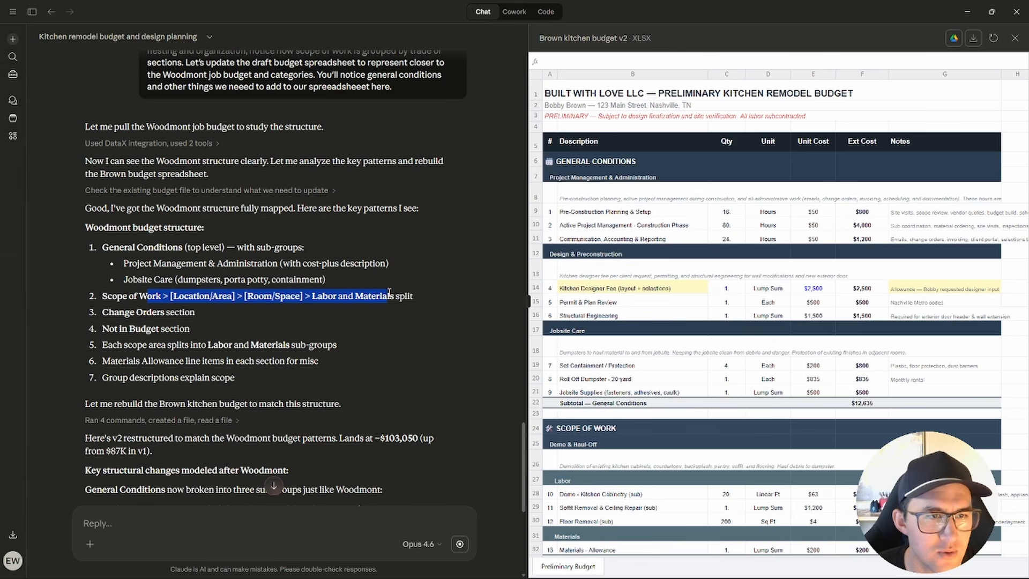
{"action": "left_click", "coordinate": [394, 302]}
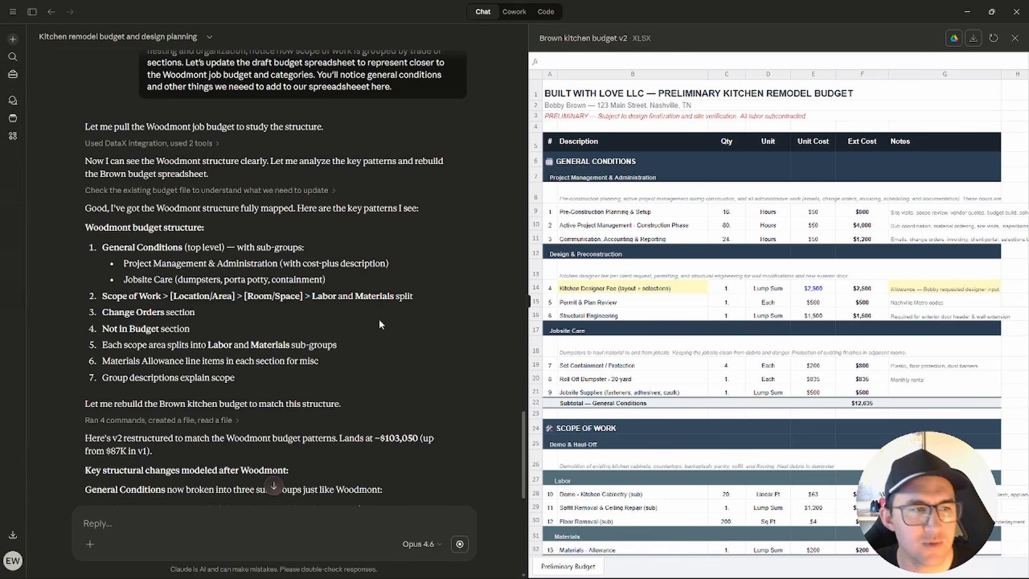
{"action": "scroll", "coordinate": [381, 321], "scroll_direction": "down", "scroll_amount": 5}
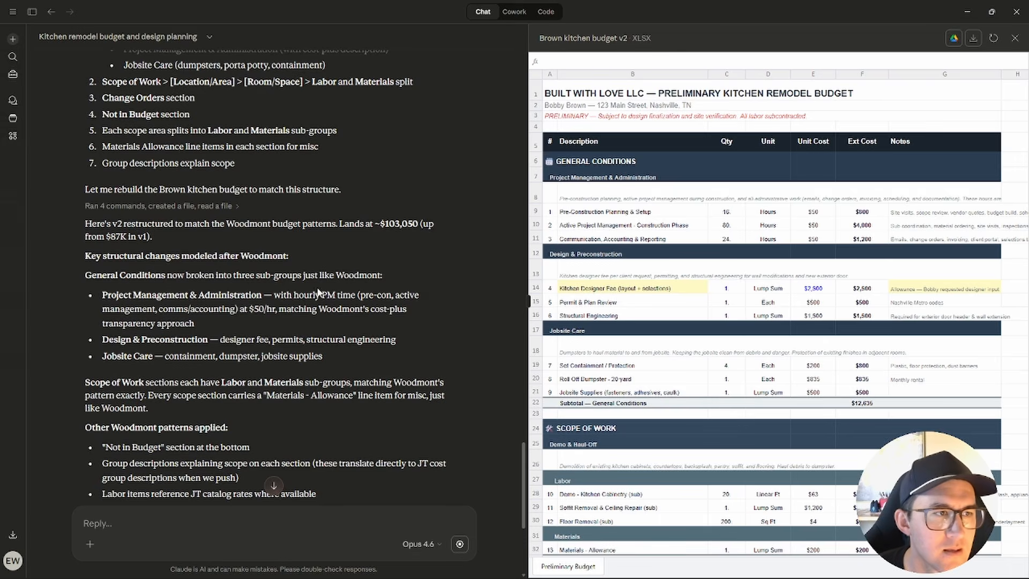
{"action": "scroll", "coordinate": [157, 216], "scroll_direction": "down", "scroll_amount": 2}
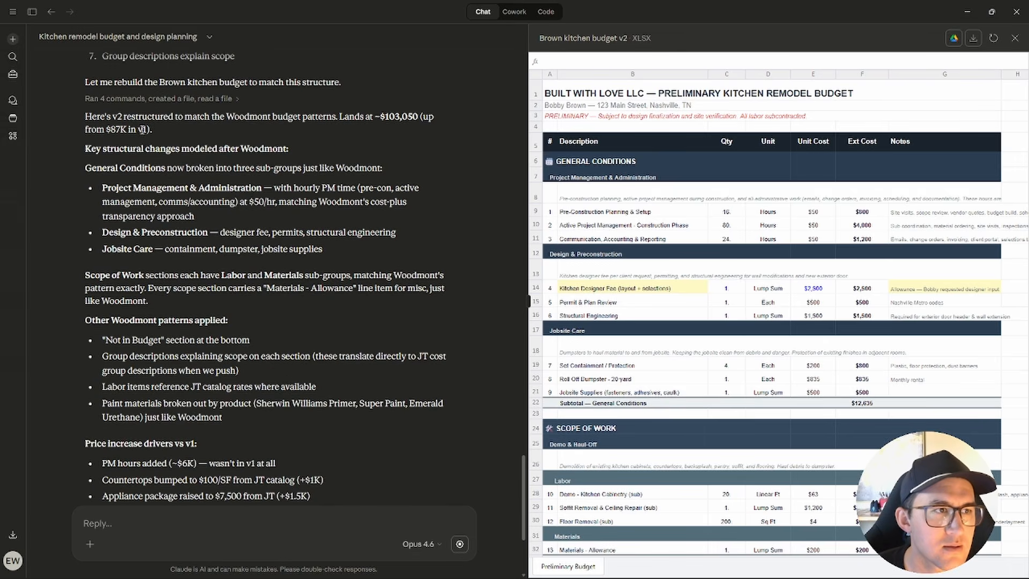
{"action": "scroll", "coordinate": [198, 214], "scroll_direction": "down", "scroll_amount": 4}
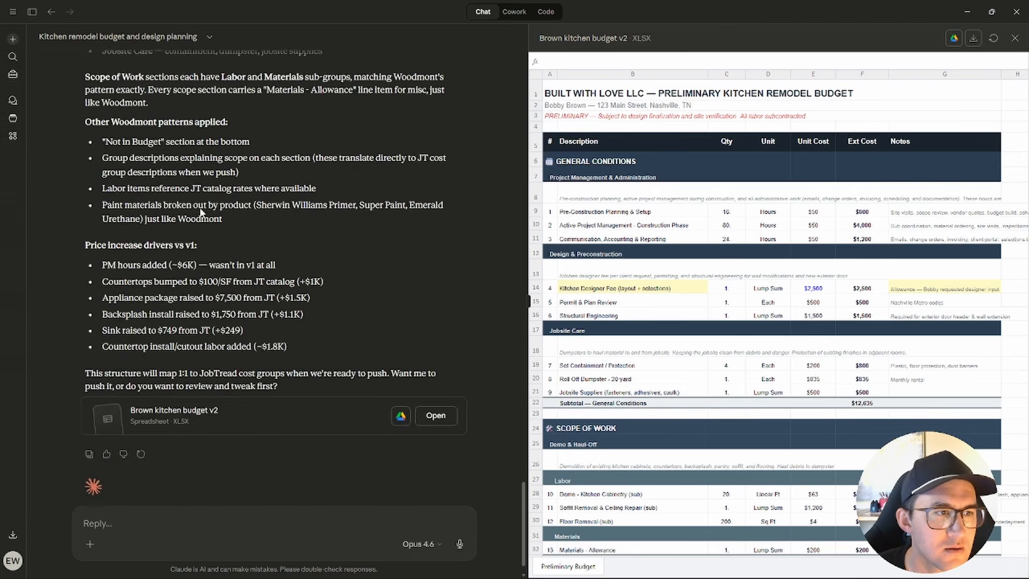
{"action": "scroll", "coordinate": [198, 212], "scroll_direction": "down", "scroll_amount": 1}
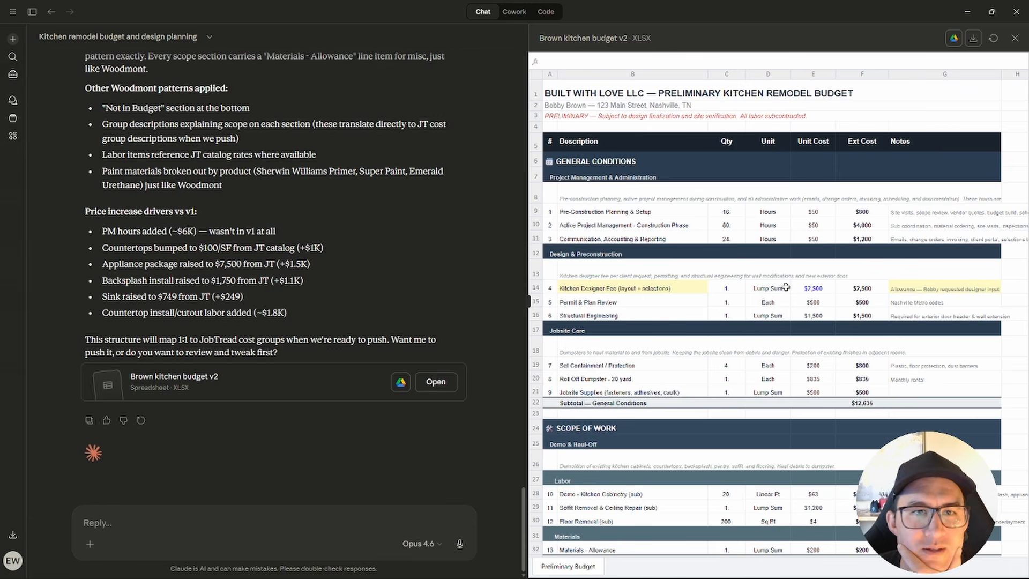
Inspect the General Conditions line items in the v2 budget spreadsheet across project management, design and preconstruction, and jobsite care.
{"action": "left_click", "coordinate": [603, 166]}
{"action": "left_click", "coordinate": [612, 214]}
{"action": "left_click", "coordinate": [645, 239]}
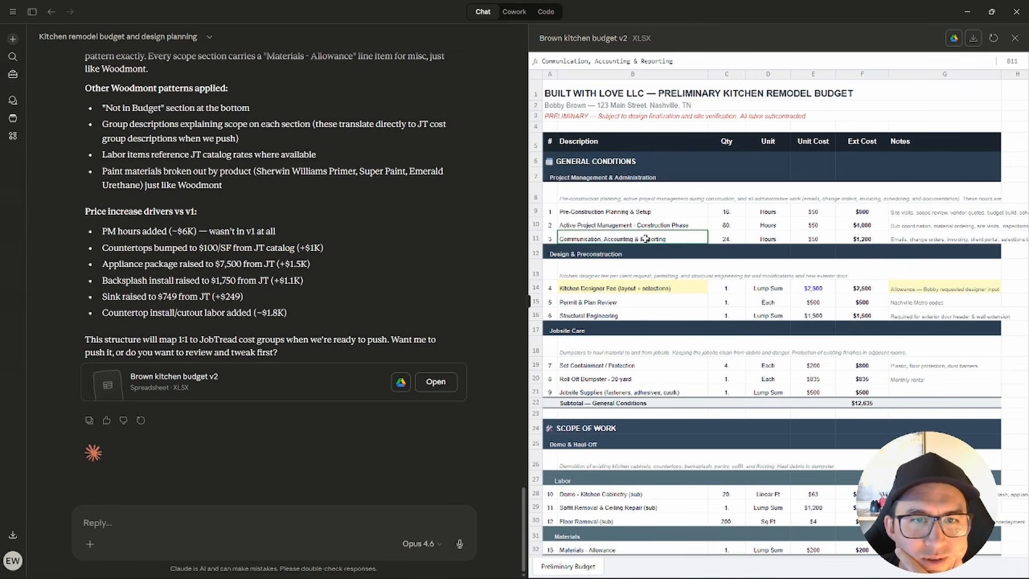
{"action": "scroll", "coordinate": [644, 239], "scroll_direction": "down", "scroll_amount": 1}
{"action": "left_click", "coordinate": [604, 248]}
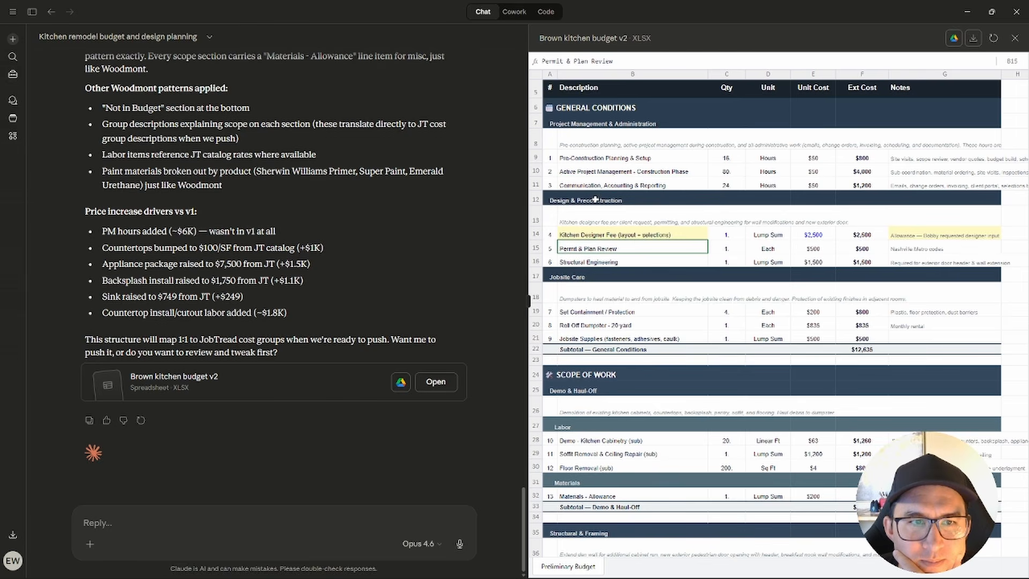
{"action": "left_click", "coordinate": [604, 235]}
{"action": "left_click", "coordinate": [621, 250]}
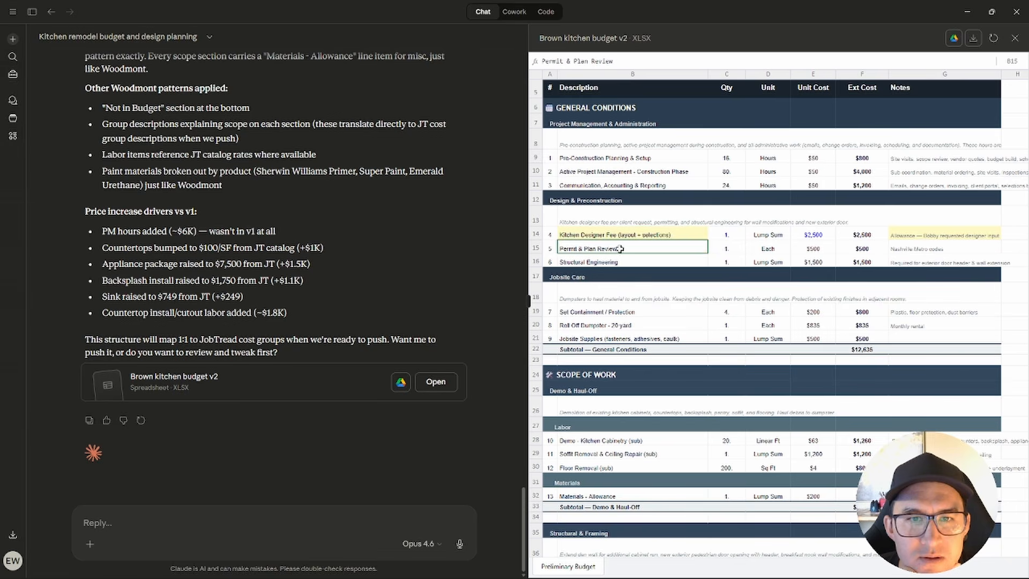
{"action": "left_click", "coordinate": [622, 263]}
{"action": "left_click", "coordinate": [620, 312]}
{"action": "left_click", "coordinate": [627, 325]}
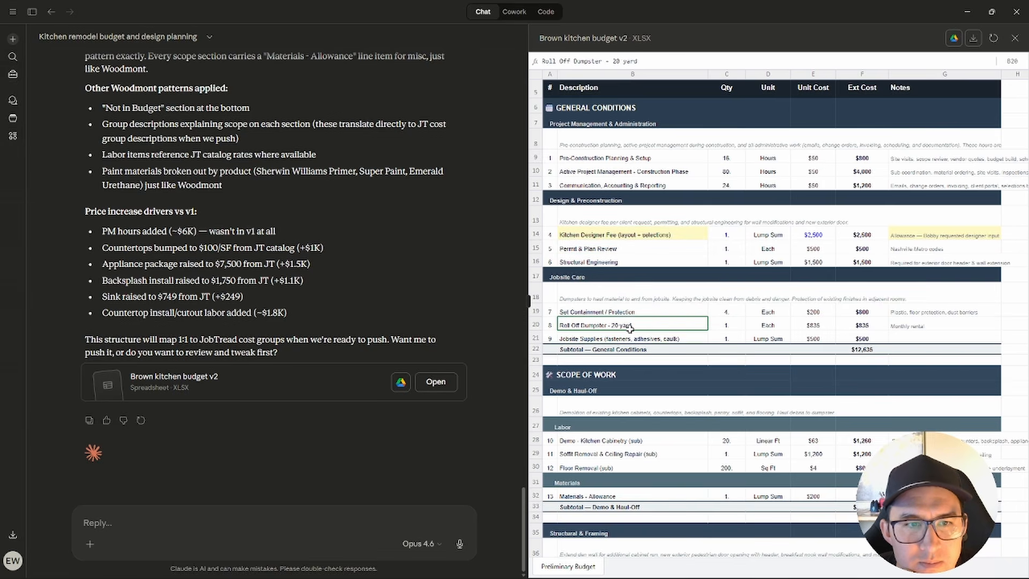
Inspect the Jobsite Supplies line and the Demo & Haul-Off labor and materials under Scope of Work in the v2 budget.
{"action": "left_click", "coordinate": [633, 338]}
{"action": "scroll", "coordinate": [634, 335], "scroll_direction": "down", "scroll_amount": 4}
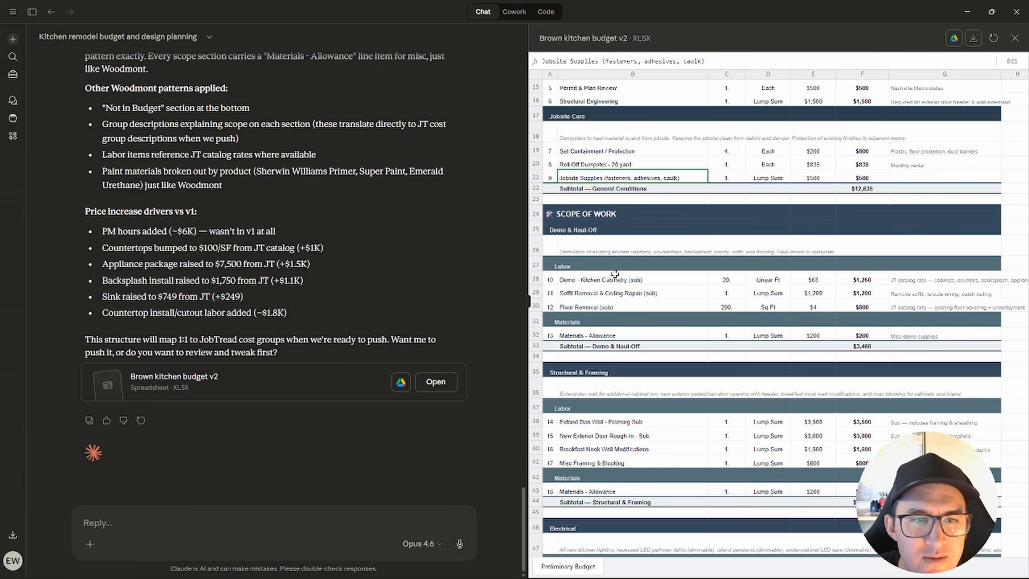
{"action": "left_click_drag", "start_coordinate": [616, 276], "coordinate": [618, 326]}
{"action": "left_click", "coordinate": [627, 292]}
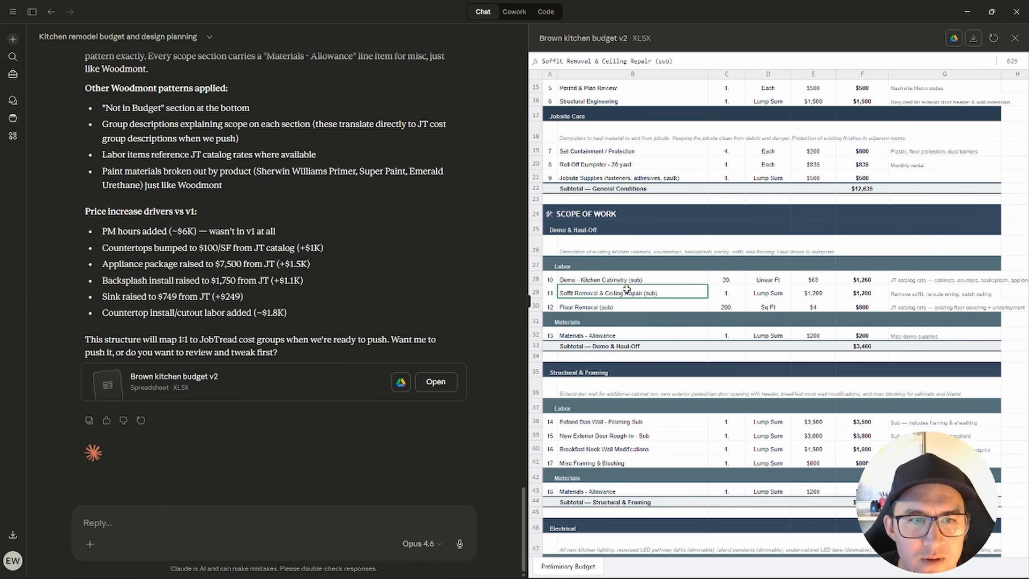
{"action": "left_click", "coordinate": [591, 243]}
{"action": "left_click", "coordinate": [584, 227]}
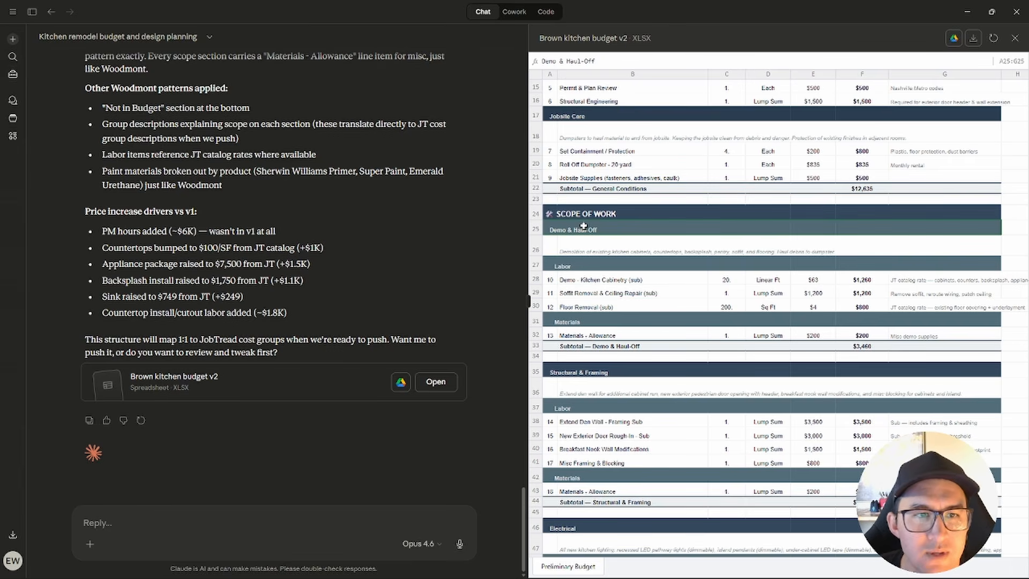
{"action": "left_click", "coordinate": [586, 263]}
{"action": "left_click", "coordinate": [596, 319]}
{"action": "scroll", "coordinate": [596, 320], "scroll_direction": "down", "scroll_amount": 2}
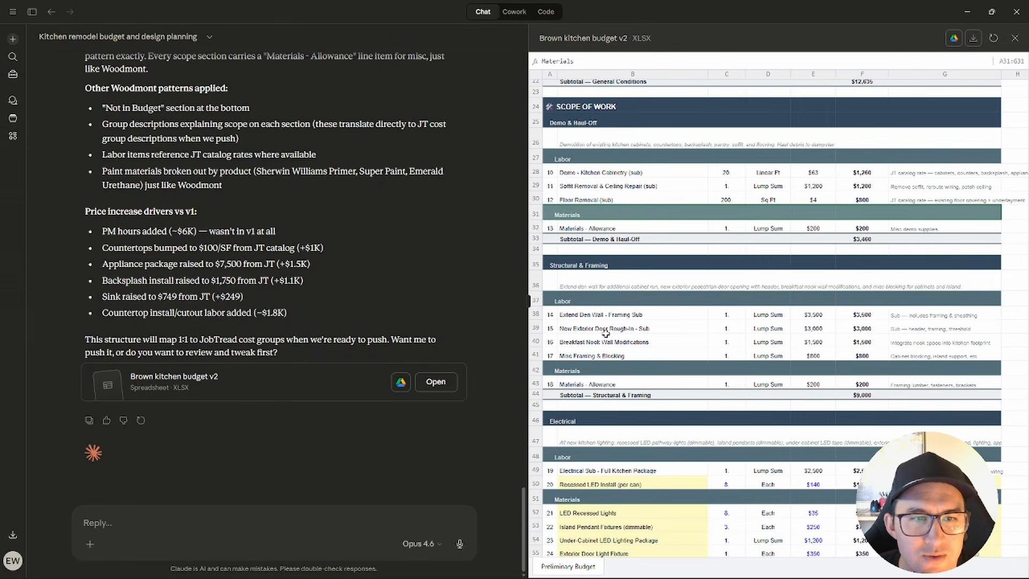
Inspect the Structural & Framing labor and materials, plus the Electrical and Plumbing sections of the v2 budget.
{"action": "left_click", "coordinate": [587, 266]}
{"action": "left_click", "coordinate": [595, 303]}
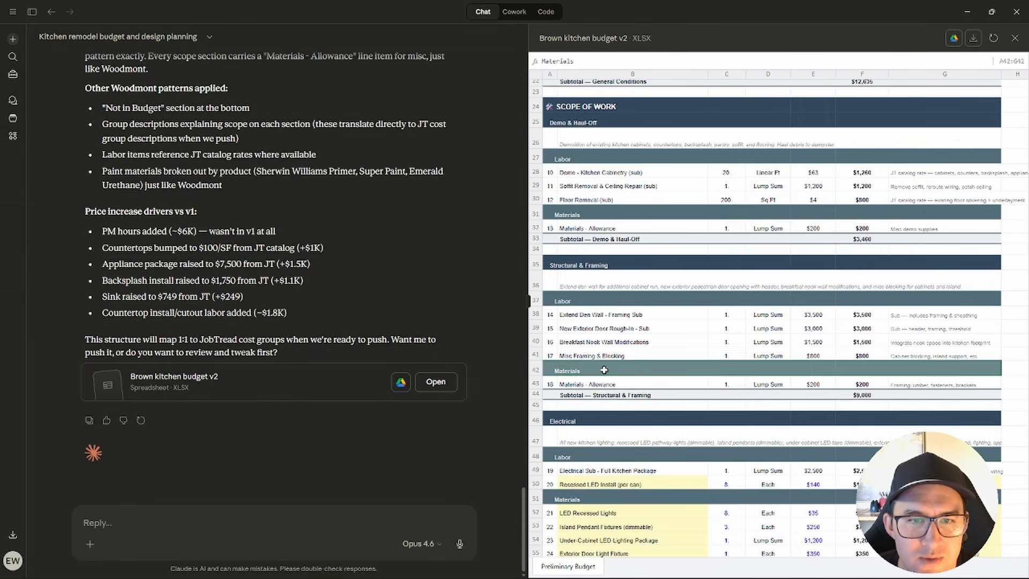
{"action": "left_click", "coordinate": [627, 341]}
{"action": "scroll", "coordinate": [627, 338], "scroll_direction": "down", "scroll_amount": 4}
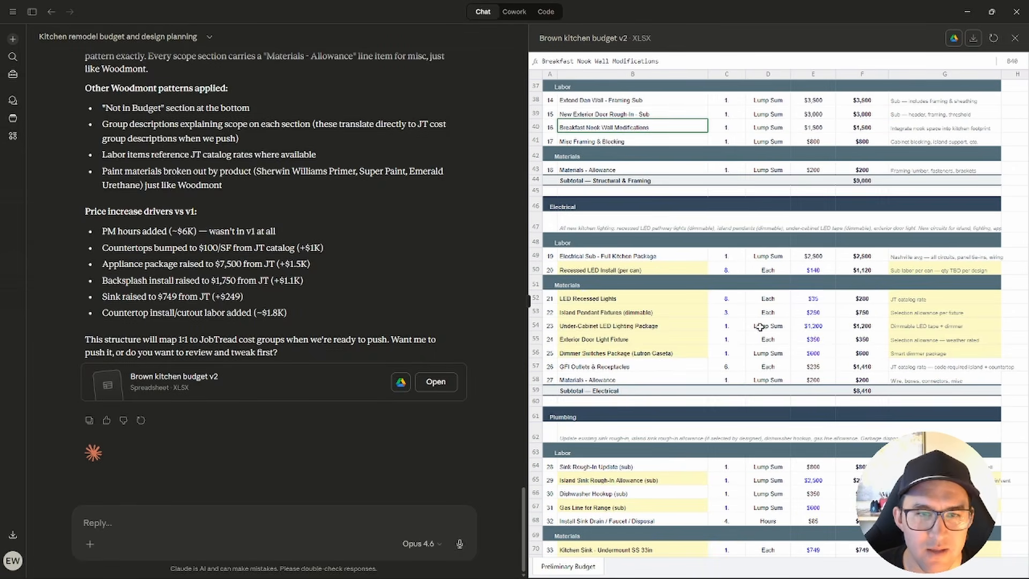
{"action": "scroll", "coordinate": [663, 328], "scroll_direction": "down", "scroll_amount": 3}
{"action": "scroll", "coordinate": [662, 328], "scroll_direction": "down", "scroll_amount": 3}
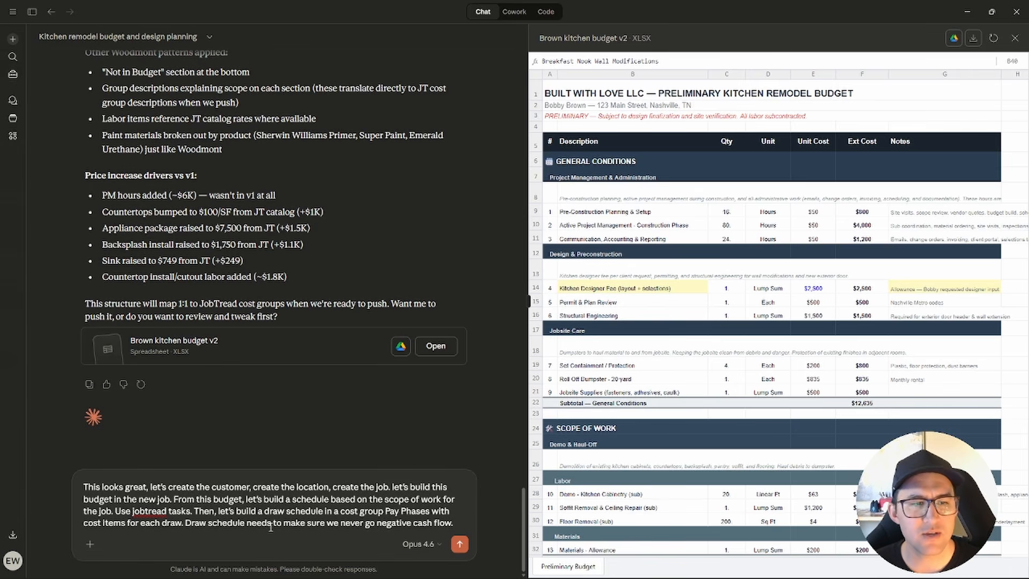
Request the customer, location, job, budget, JobTread task schedule and a Pay Phases draw schedule avoiding negative cash flow, with draft invoices for each draw.
{"action": "left_click", "coordinate": [459, 522]}
{"action": "type", "text": "Then create draft invoices for each draw in the pay phase."}
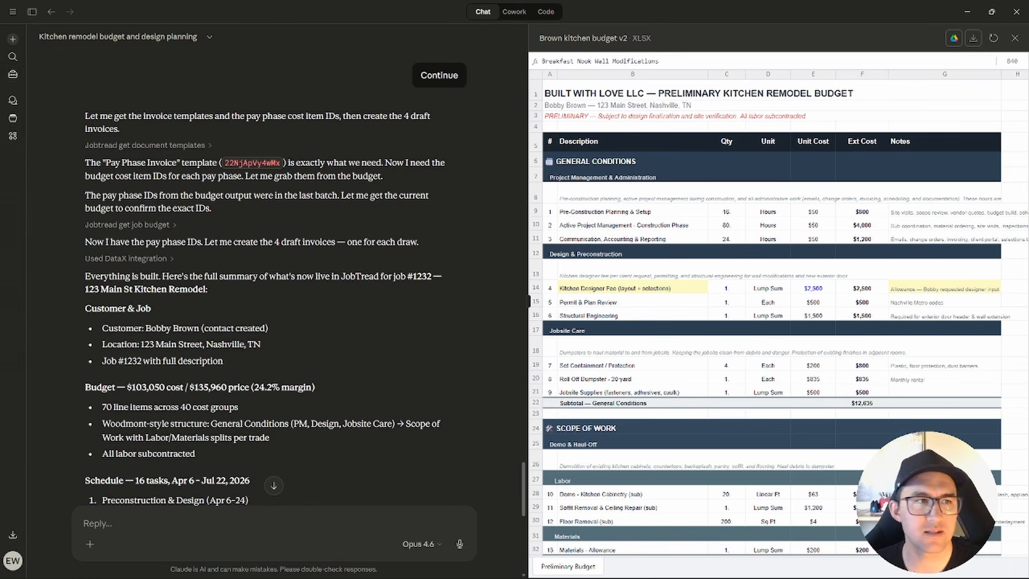
Review the start of the build log, covering reference ID lookups and the creation of the customer, location and job.
{"action": "scroll", "coordinate": [290, 311], "scroll_direction": "up", "scroll_amount": 20}
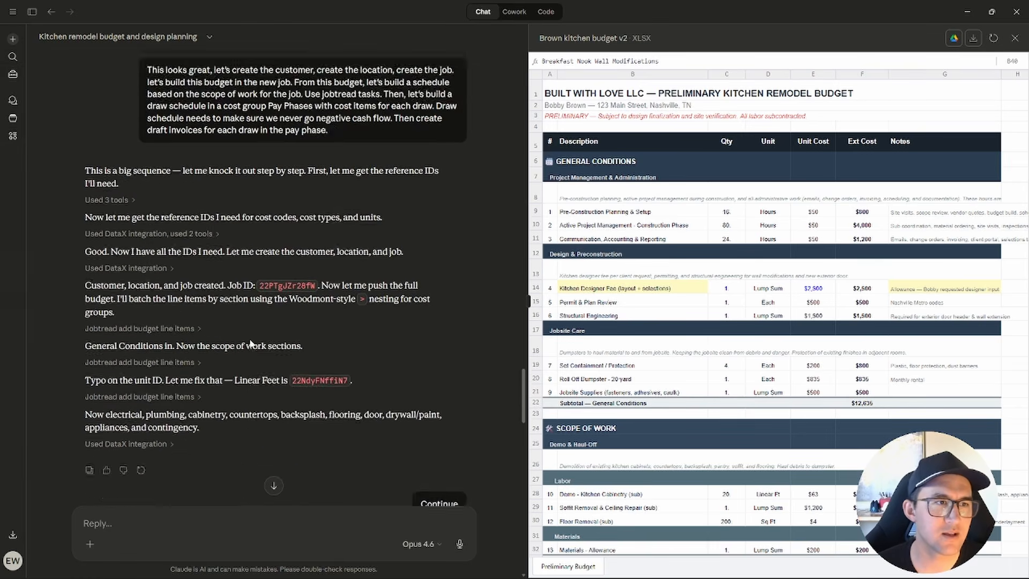
{"action": "scroll", "coordinate": [249, 343], "scroll_direction": "up", "scroll_amount": 3}
{"action": "scroll", "coordinate": [214, 337], "scroll_direction": "down", "scroll_amount": 3}
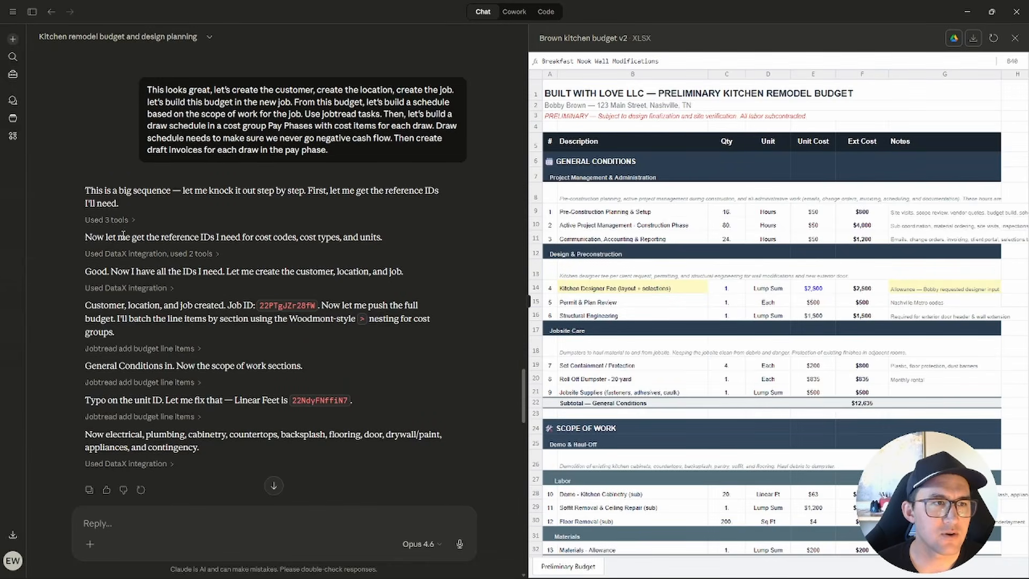
{"action": "left_click_drag", "start_coordinate": [123, 236], "coordinate": [245, 236]}
{"action": "scroll", "coordinate": [351, 194], "scroll_direction": "down", "scroll_amount": 2}
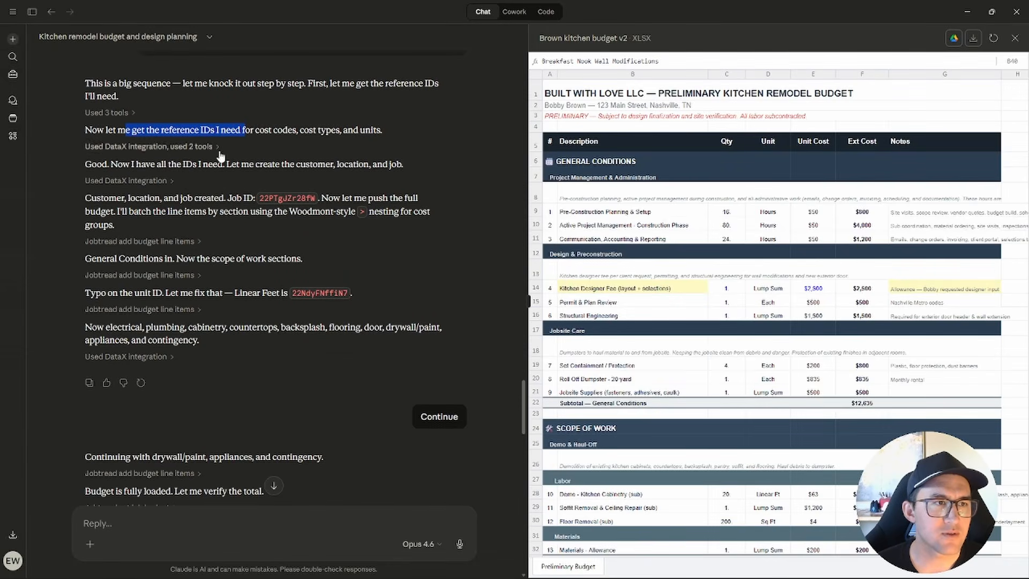
{"action": "left_click_drag", "start_coordinate": [155, 198], "coordinate": [327, 196]}
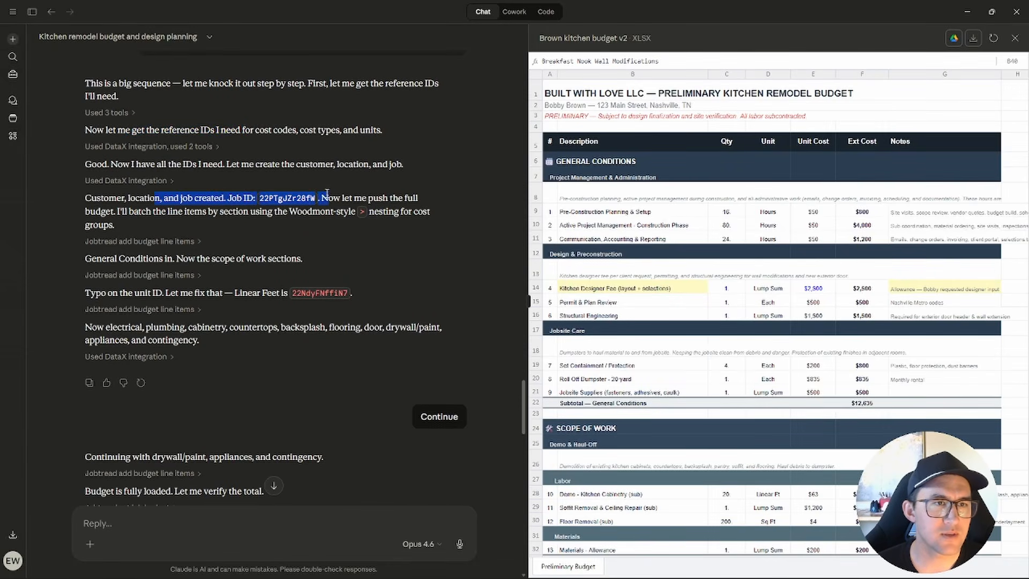
{"action": "left_click", "coordinate": [282, 212]}
Read how the budget line items were added by section, including the Linear Feet unit ID correction.
{"action": "scroll", "coordinate": [282, 212], "scroll_direction": "down", "scroll_amount": 2}
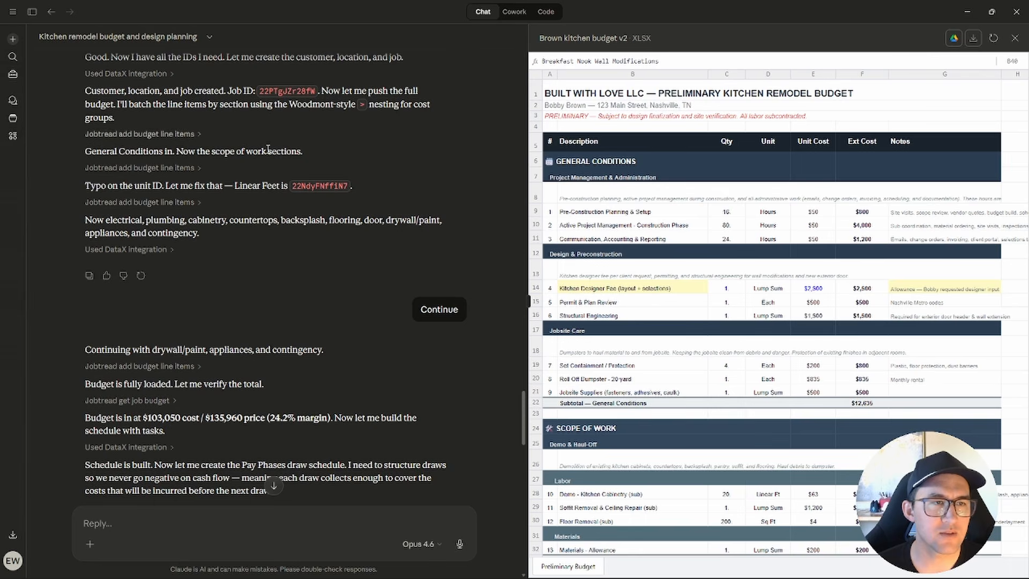
{"action": "scroll", "coordinate": [160, 128], "scroll_direction": "down", "scroll_amount": 1}
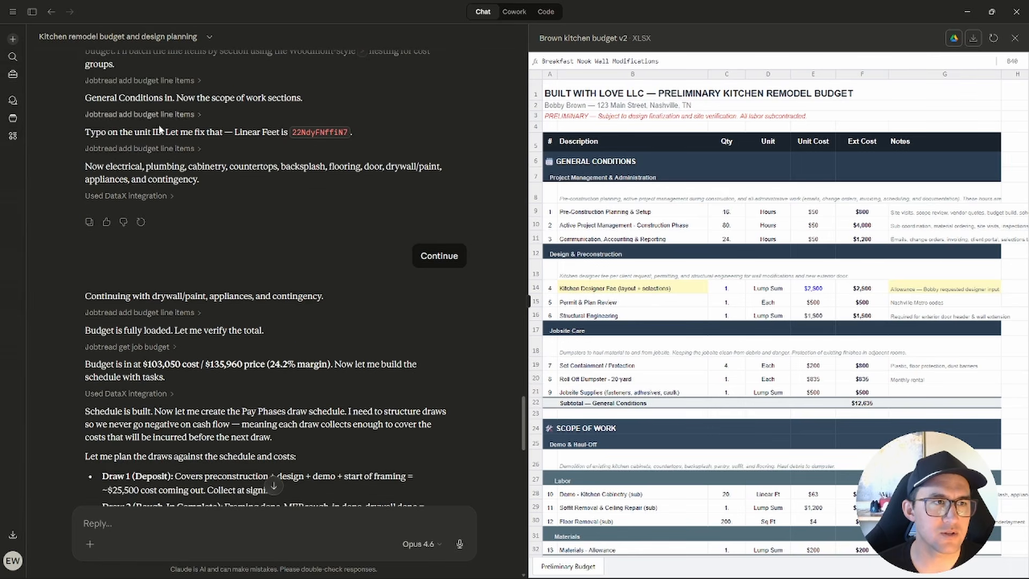
{"action": "left_click_drag", "start_coordinate": [258, 132], "coordinate": [351, 135]}
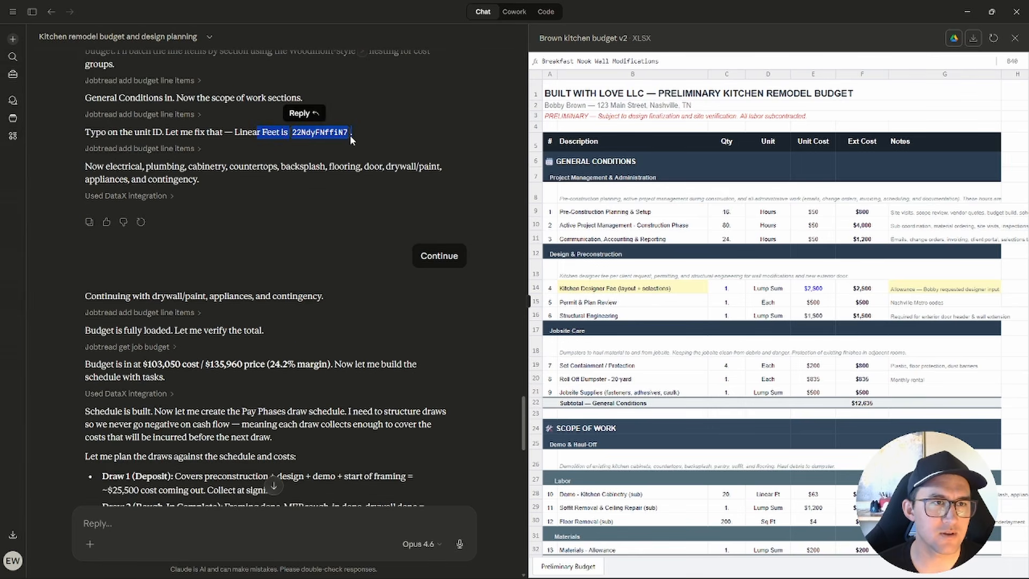
{"action": "left_click", "coordinate": [284, 158]}
{"action": "scroll", "coordinate": [177, 151], "scroll_direction": "down", "scroll_amount": 3}
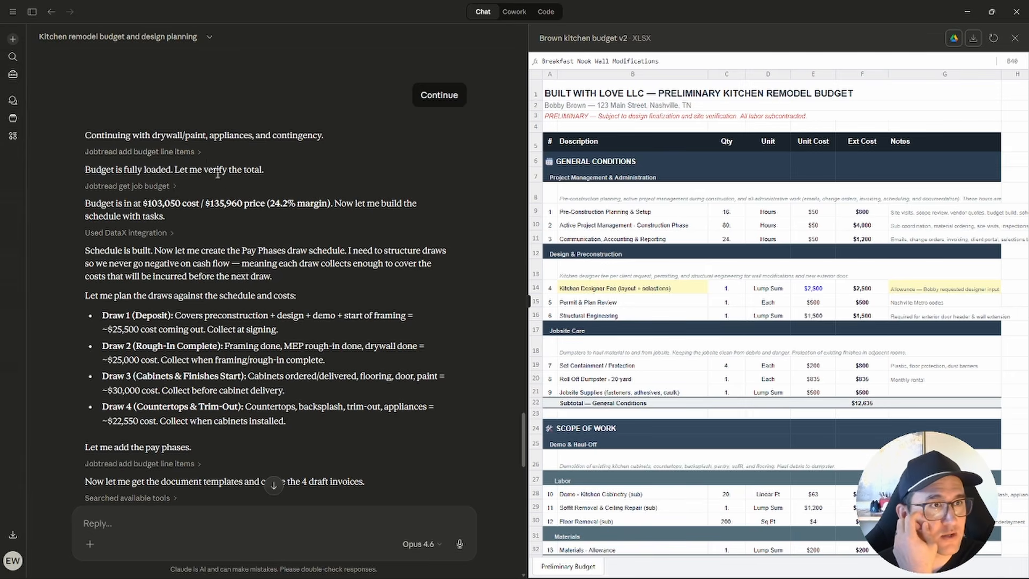
{"action": "scroll", "coordinate": [220, 171], "scroll_direction": "down", "scroll_amount": 1}
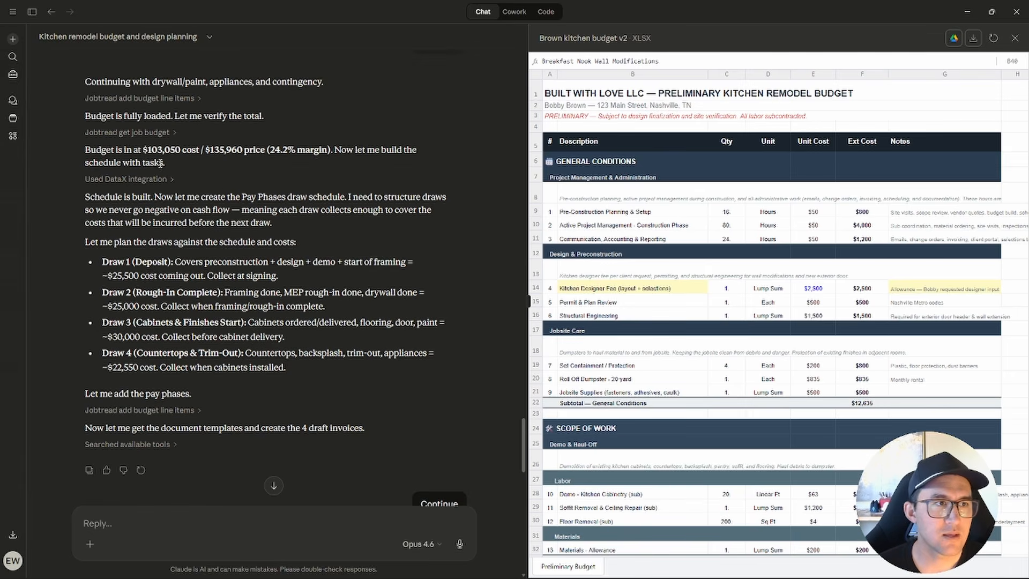
Read the verified budget cost and price, the schedule creation note and the plan for the four draws.
{"action": "left_click_drag", "start_coordinate": [110, 151], "coordinate": [265, 150]}
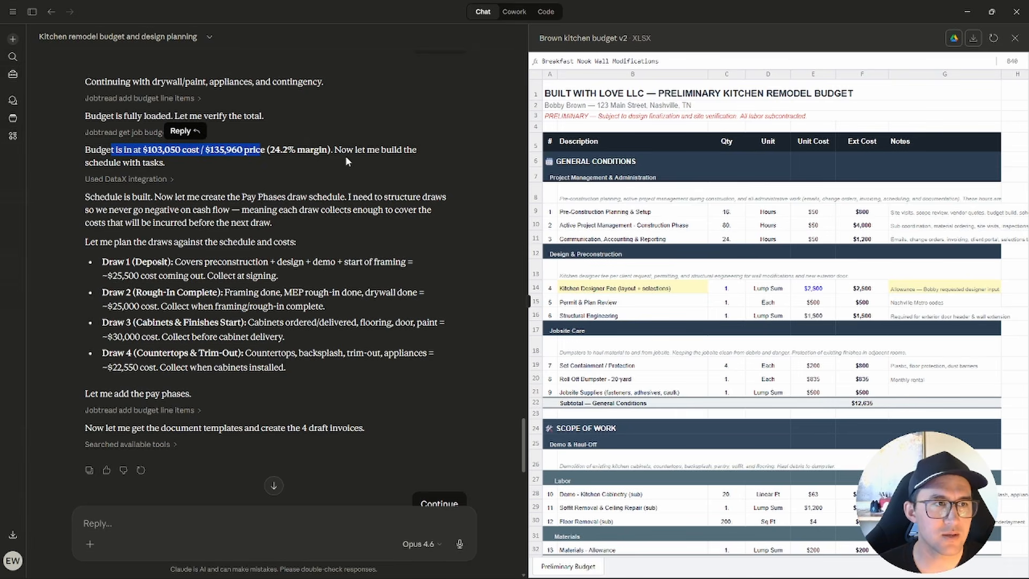
{"action": "left_click_drag", "start_coordinate": [88, 197], "coordinate": [341, 196]}
{"action": "left_click", "coordinate": [247, 210]}
{"action": "scroll", "coordinate": [340, 198], "scroll_direction": "down", "scroll_amount": 2}
{"action": "left_click_drag", "start_coordinate": [103, 155], "coordinate": [249, 259]}
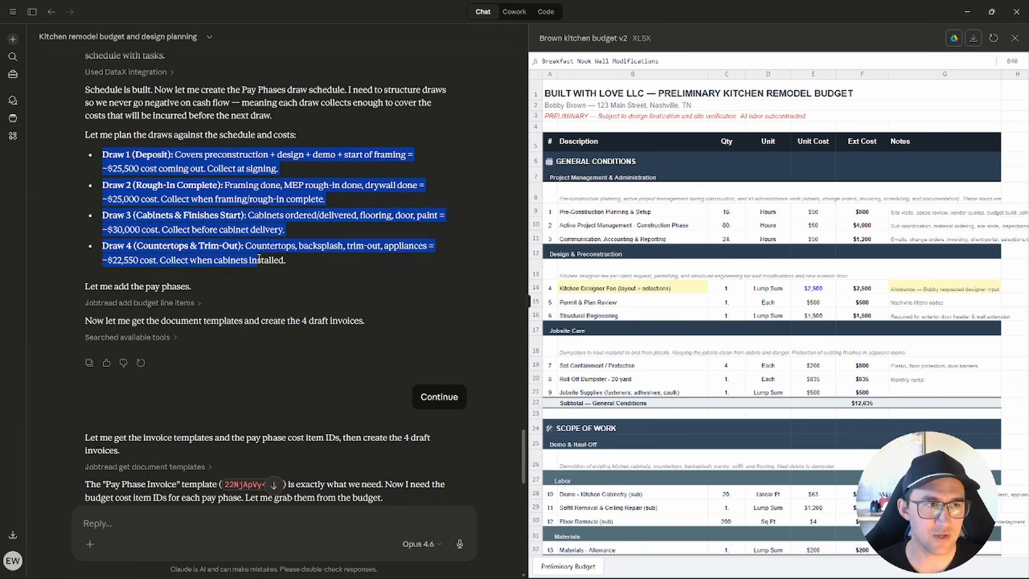
{"action": "left_click", "coordinate": [267, 255]}
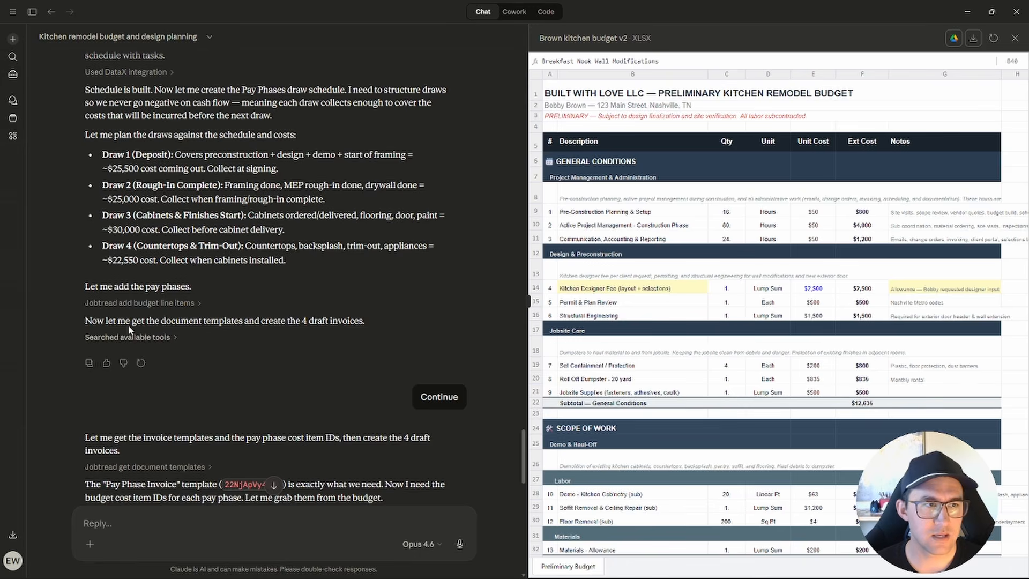
Read the Pay Phase Invoice template notes and the final summary of the customer, job, budget and schedule.
{"action": "scroll", "coordinate": [277, 179], "scroll_direction": "down", "scroll_amount": 1}
{"action": "scroll", "coordinate": [277, 179], "scroll_direction": "down", "scroll_amount": 5}
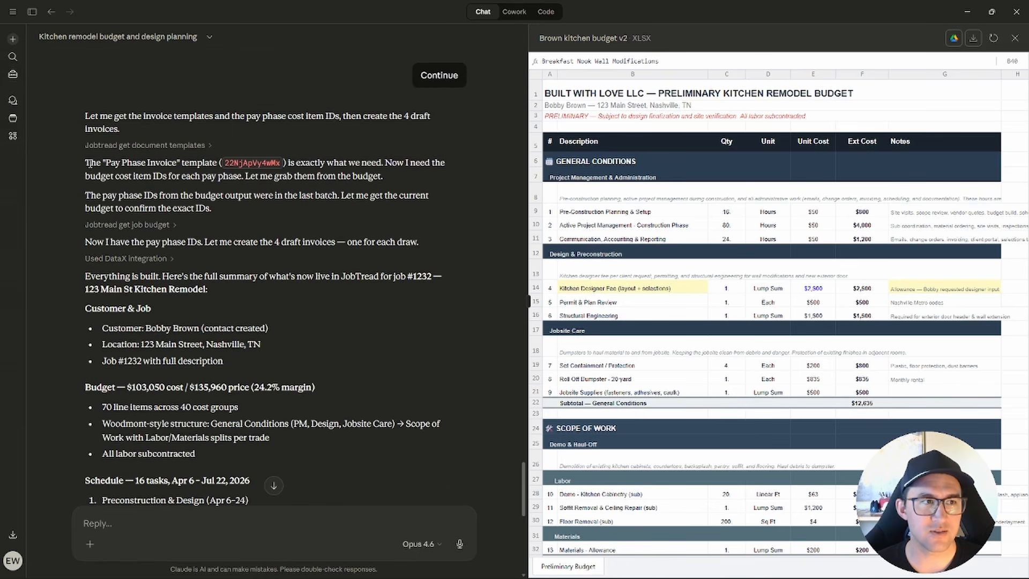
{"action": "left_click_drag", "start_coordinate": [89, 163], "coordinate": [211, 167]}
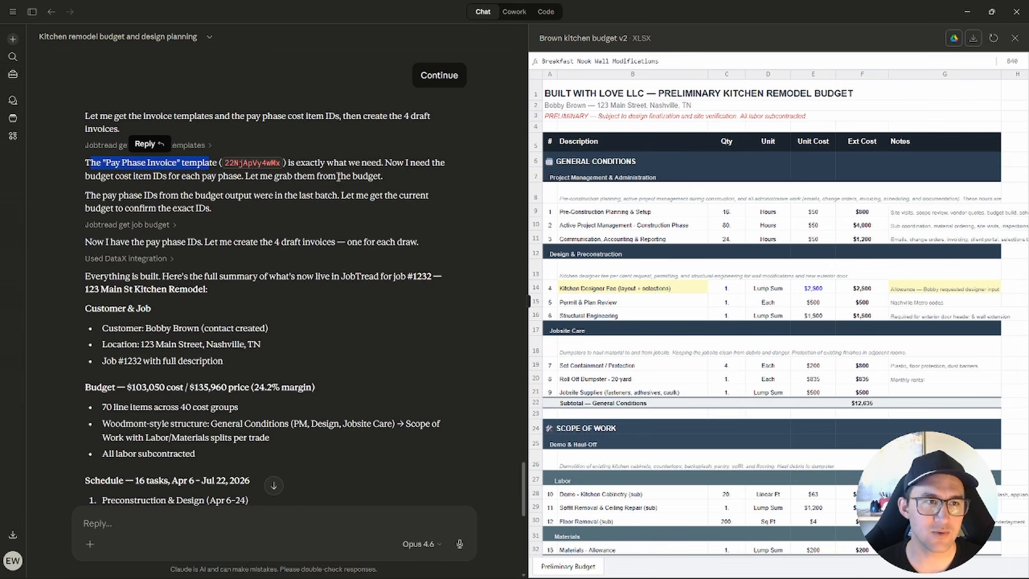
{"action": "scroll", "coordinate": [211, 208], "scroll_direction": "down", "scroll_amount": 2}
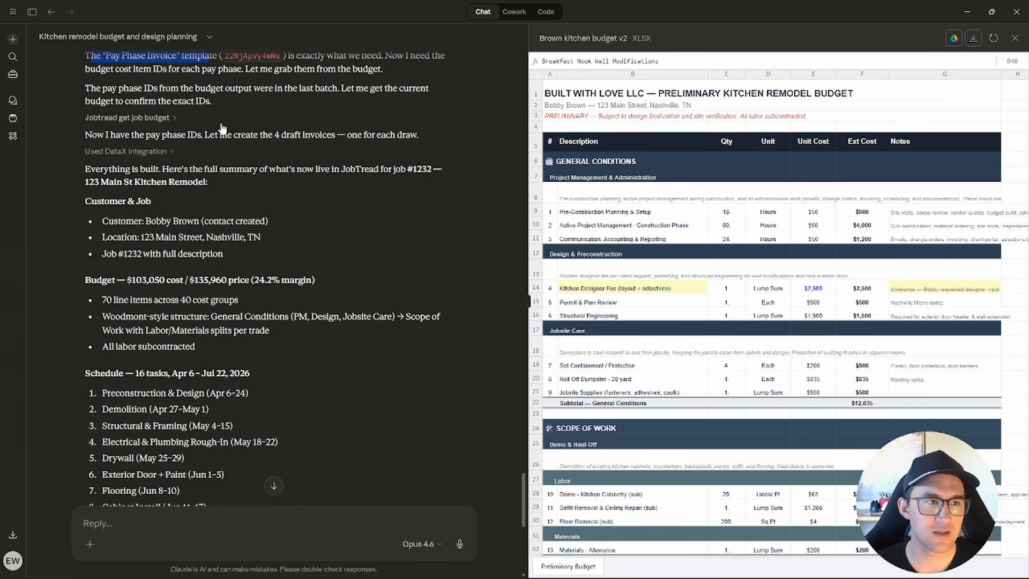
{"action": "scroll", "coordinate": [137, 205], "scroll_direction": "down", "scroll_amount": 8}
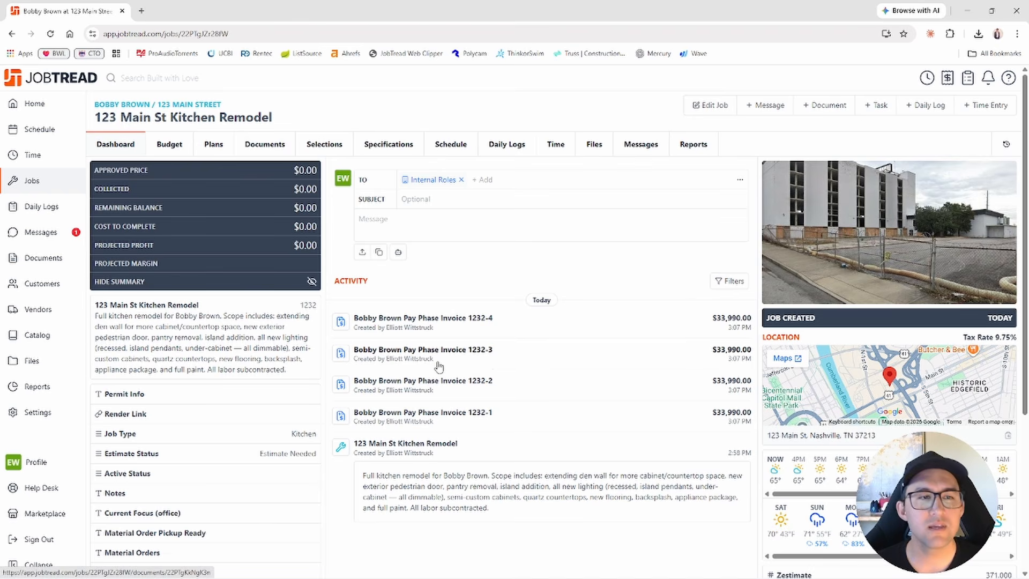
Switch to JobTread and review the new kitchen remodel job's dashboard, including its description, custom fields and pay phase invoices.
{"action": "left_click_drag", "start_coordinate": [97, 316], "coordinate": [300, 379]}
{"action": "left_click", "coordinate": [301, 375]}
{"action": "scroll", "coordinate": [427, 413], "scroll_direction": "down", "scroll_amount": 4}
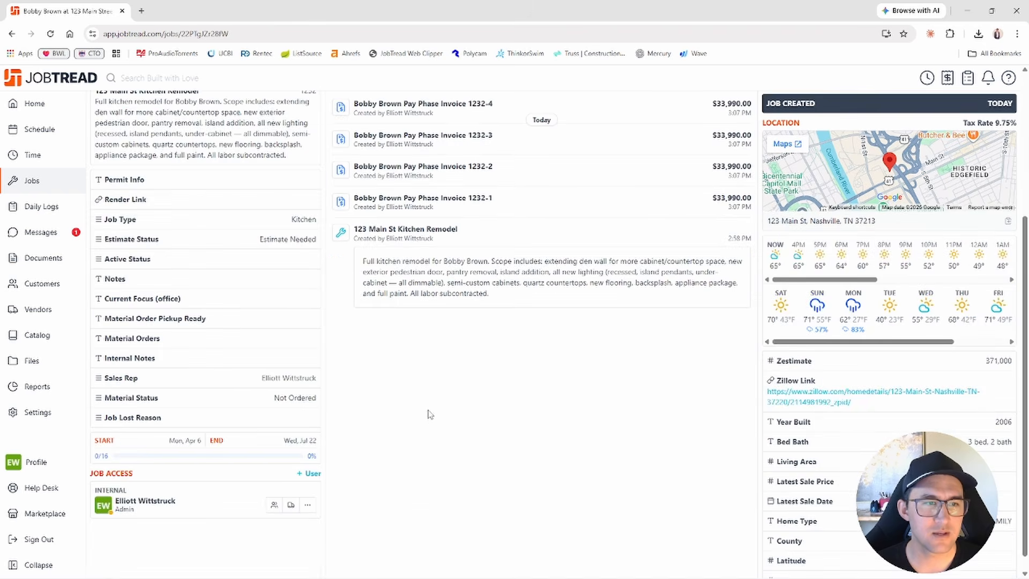
{"action": "scroll", "coordinate": [429, 418], "scroll_direction": "up", "scroll_amount": 4}
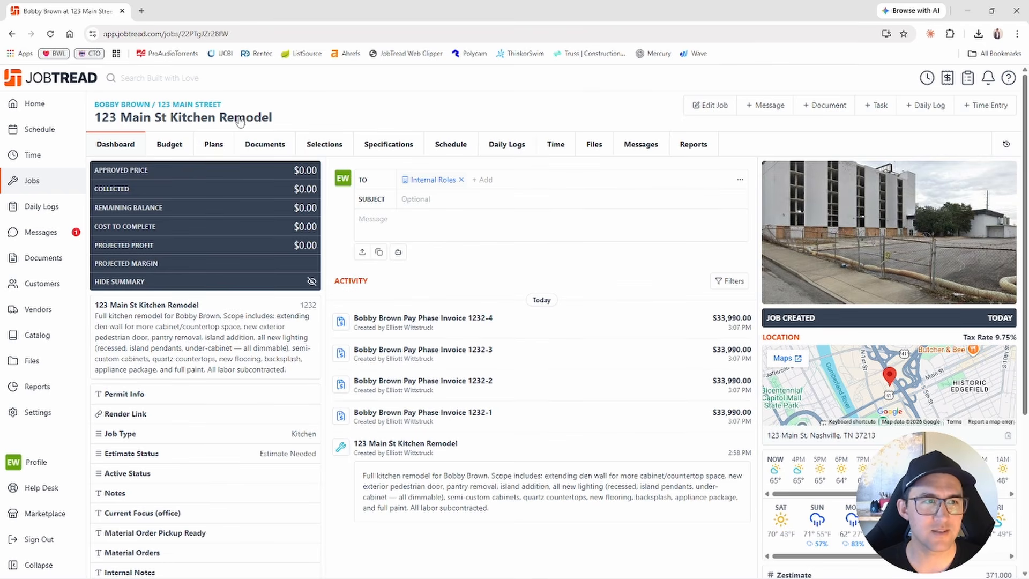
Open the job's budget, expand General Conditions and move the Pay Phases group above it.
{"action": "left_click", "coordinate": [167, 146]}
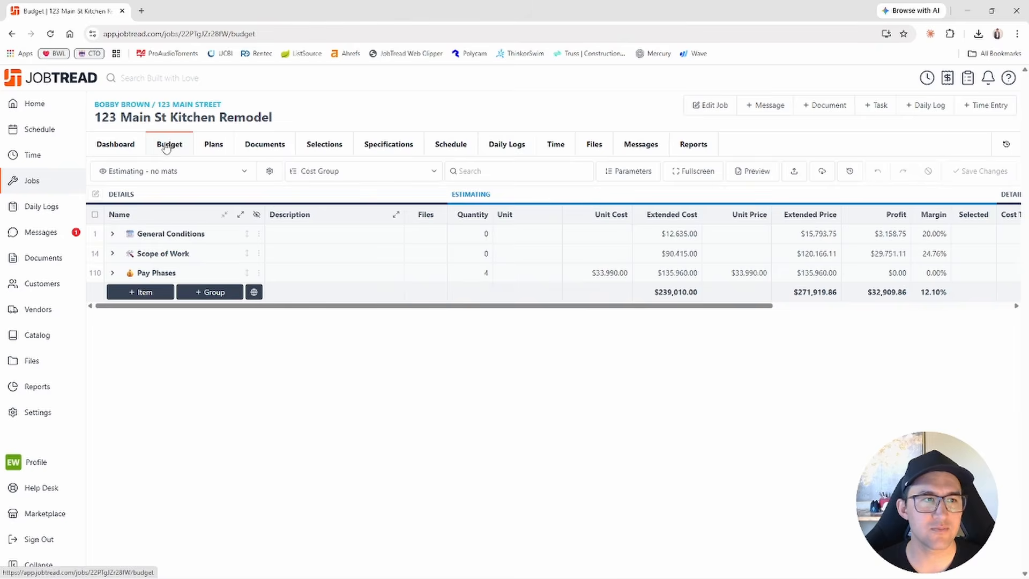
{"action": "left_click", "coordinate": [112, 233]}
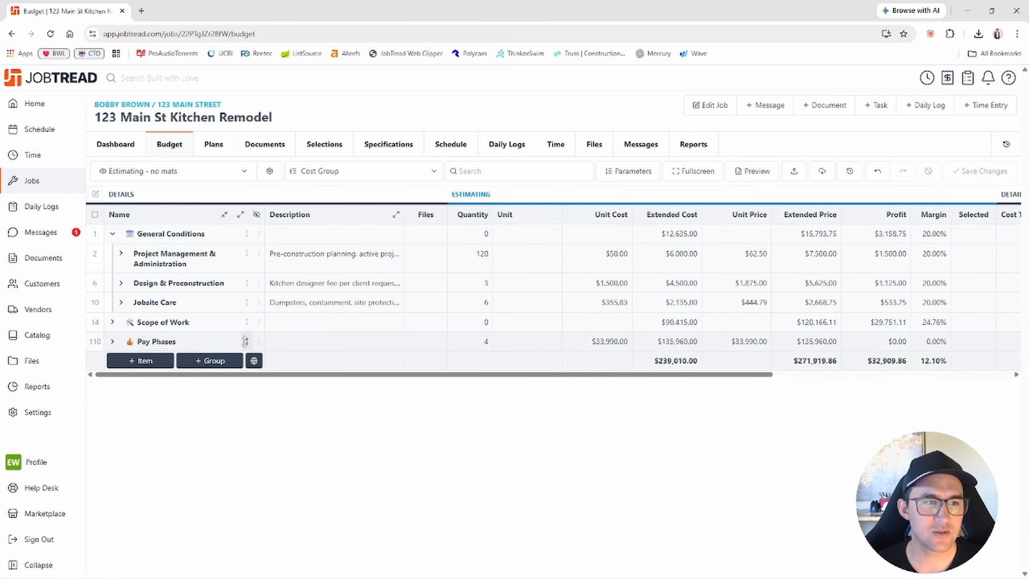
{"action": "left_click_drag", "start_coordinate": [246, 342], "coordinate": [224, 232]}
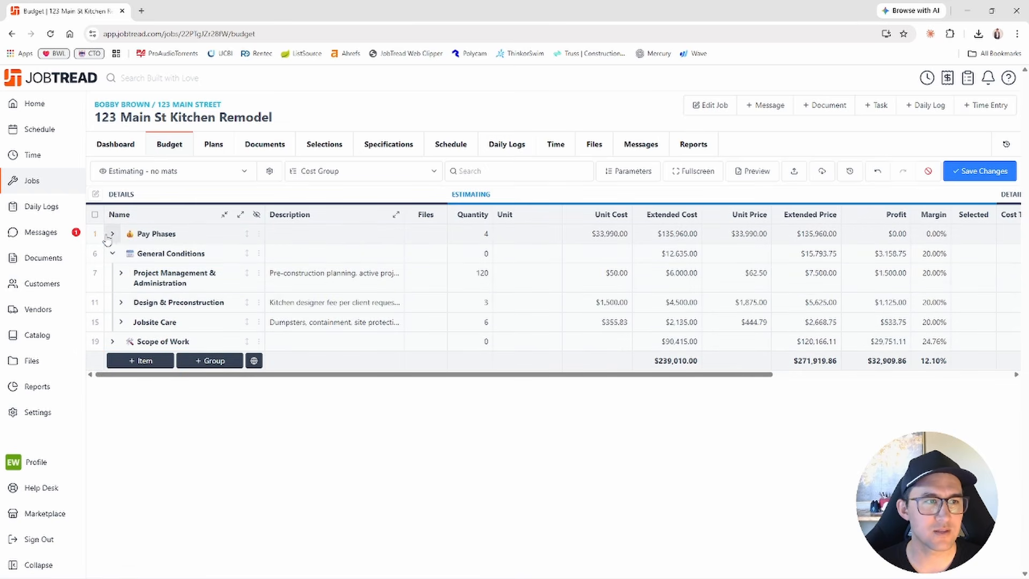
Inspect the four Pay Phases items and the Project Management, Design & Preconstruction and Jobsite Care groups, collapsing each after viewing.
{"action": "left_click", "coordinate": [113, 234]}
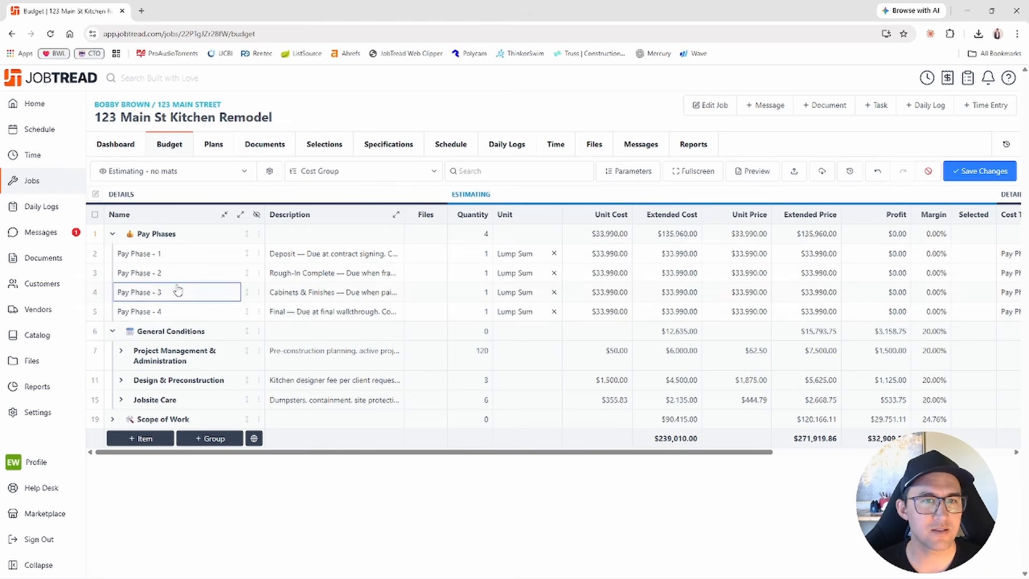
{"action": "left_click", "coordinate": [112, 234]}
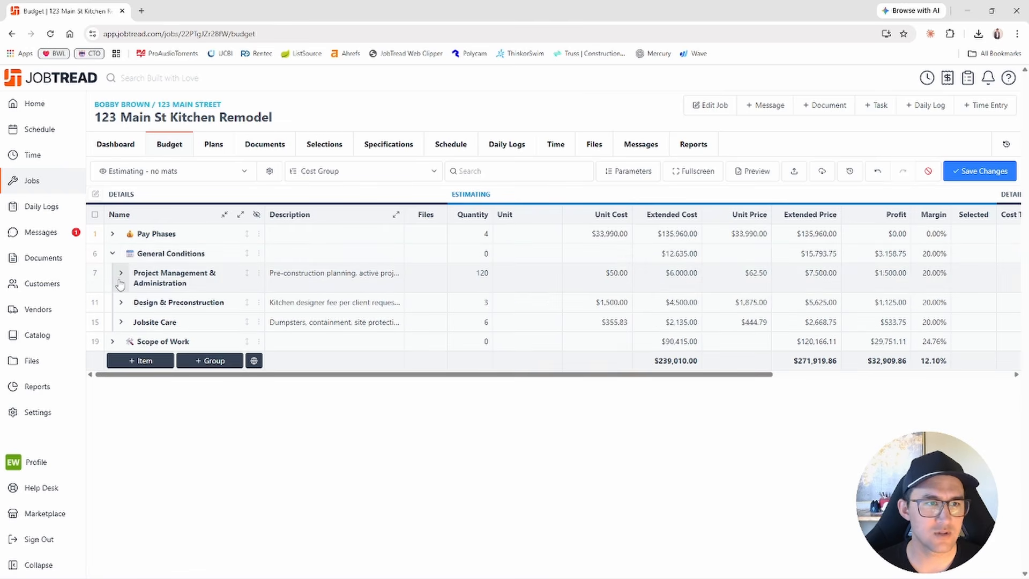
{"action": "left_click", "coordinate": [122, 274]}
{"action": "left_click", "coordinate": [122, 274]}
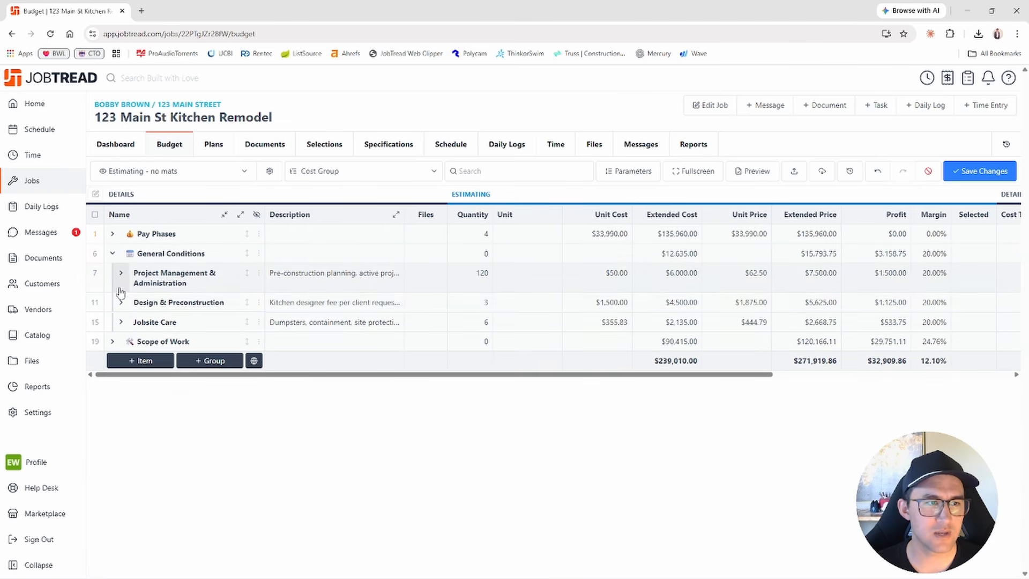
{"action": "left_click", "coordinate": [120, 303]}
{"action": "left_click", "coordinate": [120, 303]}
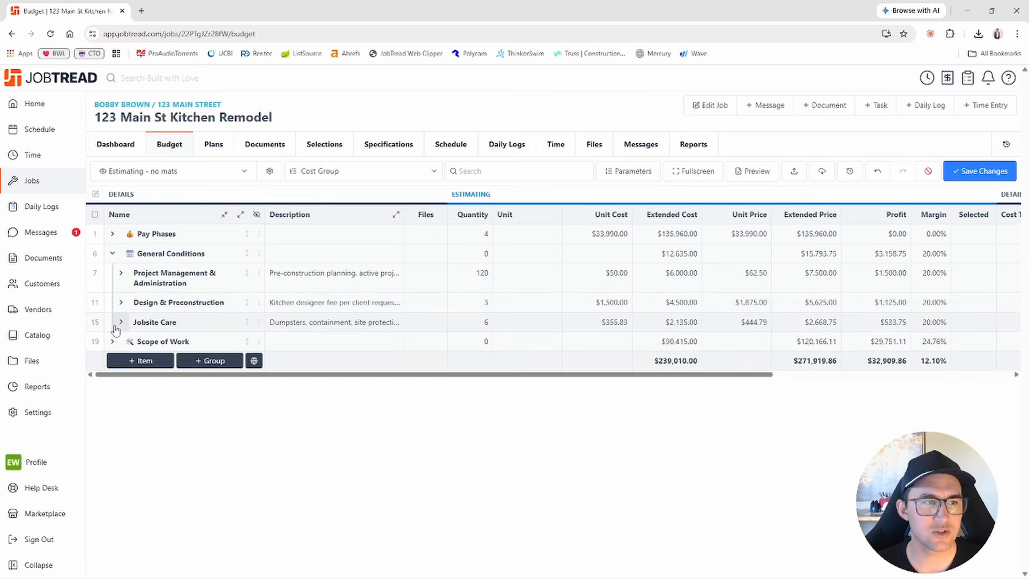
{"action": "left_click", "coordinate": [120, 323]}
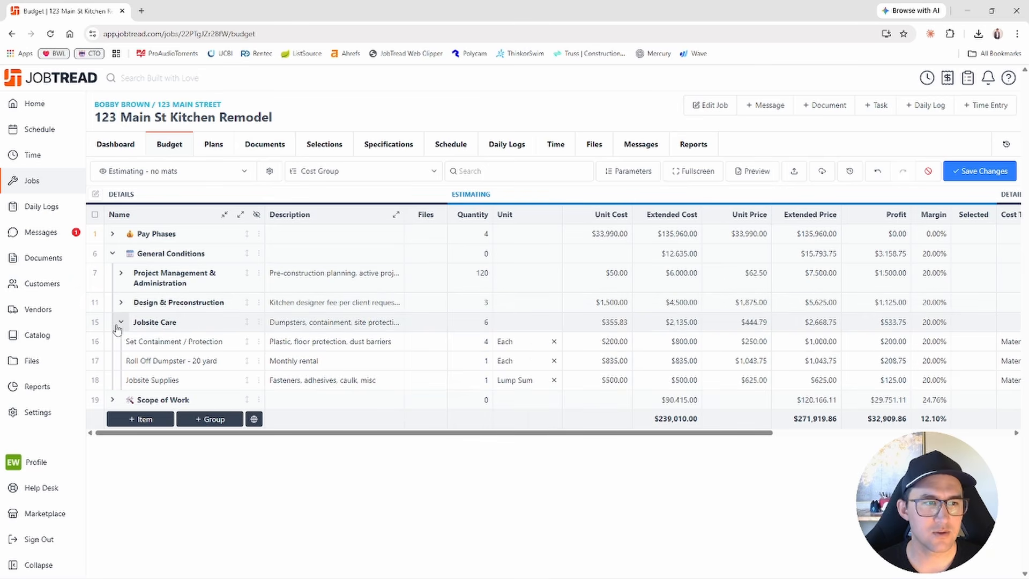
{"action": "left_click", "coordinate": [120, 322]}
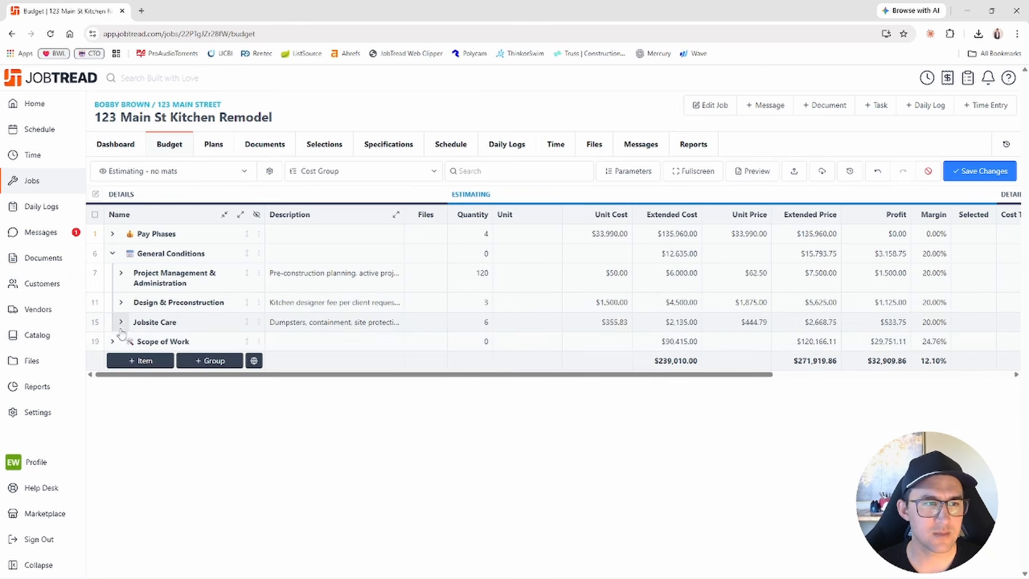
Expand Scope of Work in the budget and inspect the Demo & Haul-Off description, Labor and Materials items.
{"action": "left_click", "coordinate": [112, 341]}
{"action": "scroll", "coordinate": [150, 361], "scroll_direction": "down", "scroll_amount": 1}
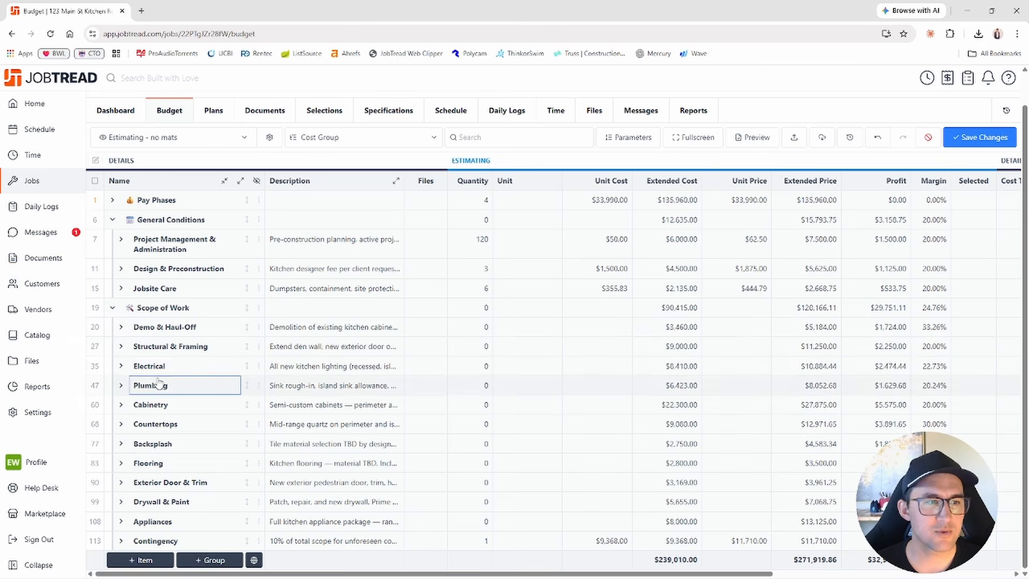
{"action": "left_click", "coordinate": [332, 330]}
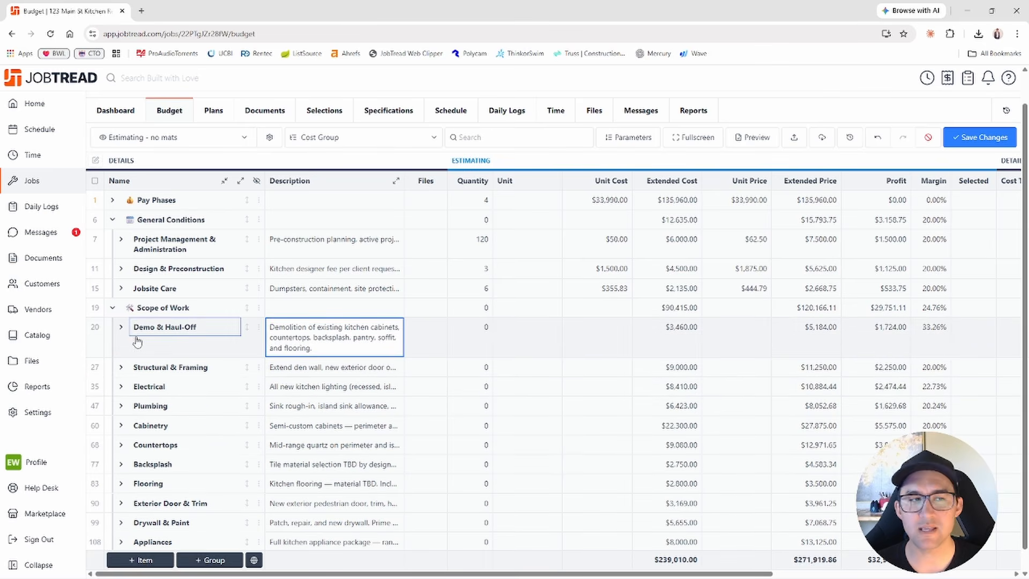
{"action": "left_click", "coordinate": [122, 330]}
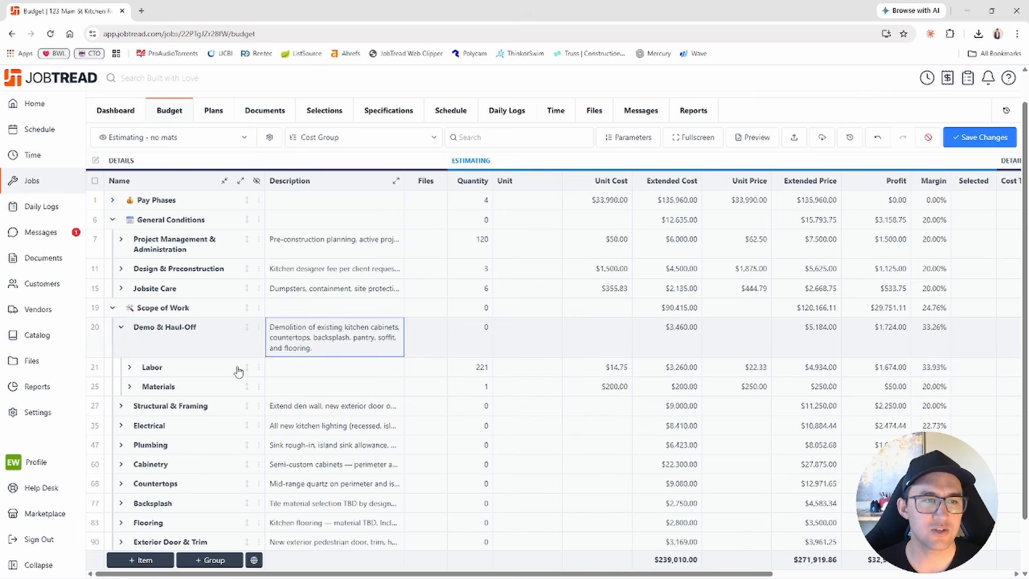
{"action": "left_click", "coordinate": [129, 368]}
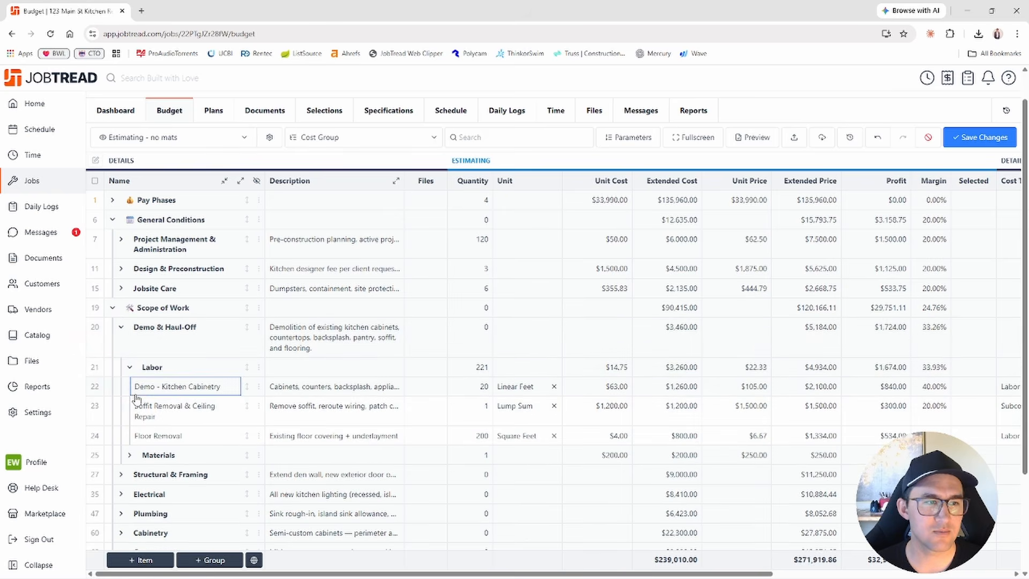
{"action": "left_click", "coordinate": [128, 456]}
{"action": "left_click", "coordinate": [129, 456]}
{"action": "left_click", "coordinate": [129, 368]}
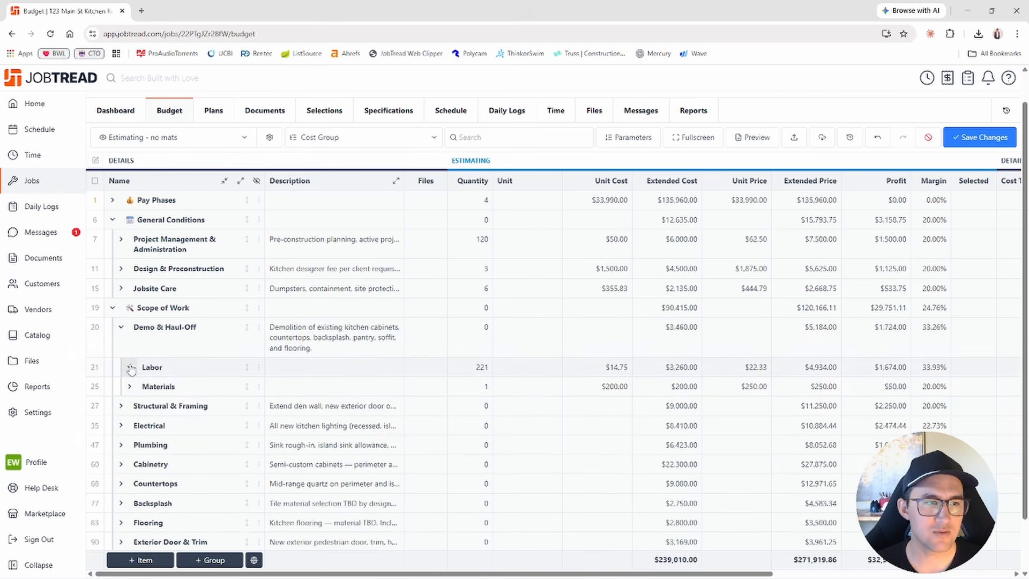
{"action": "left_click", "coordinate": [121, 327]}
Inspect the Electrical and Backsplash groups, and collapse Scope of Work and General Conditions to their top-level rows.
{"action": "left_click", "coordinate": [121, 386]}
{"action": "left_click", "coordinate": [121, 387]}
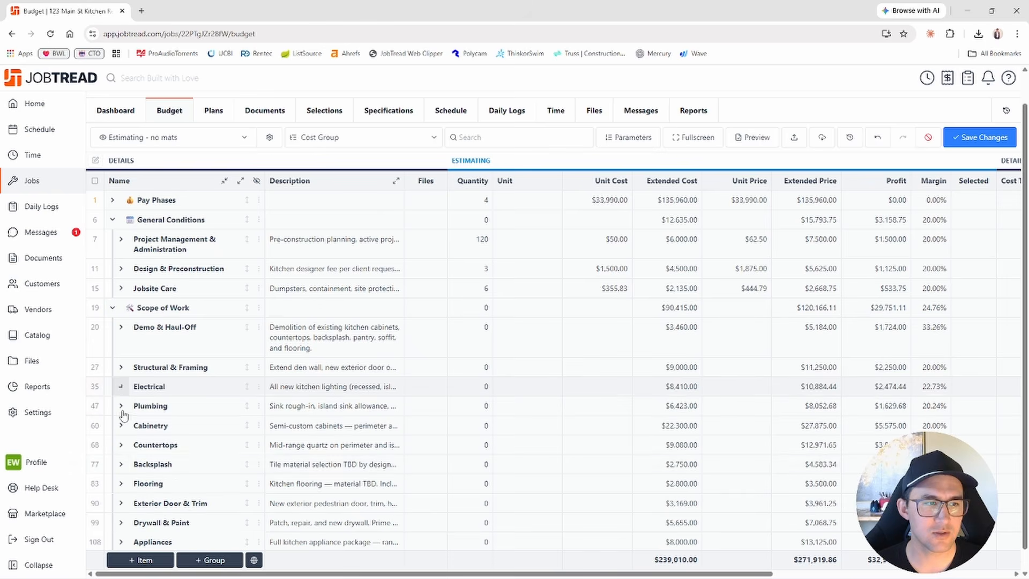
{"action": "left_click", "coordinate": [121, 464]}
{"action": "left_click", "coordinate": [121, 465]}
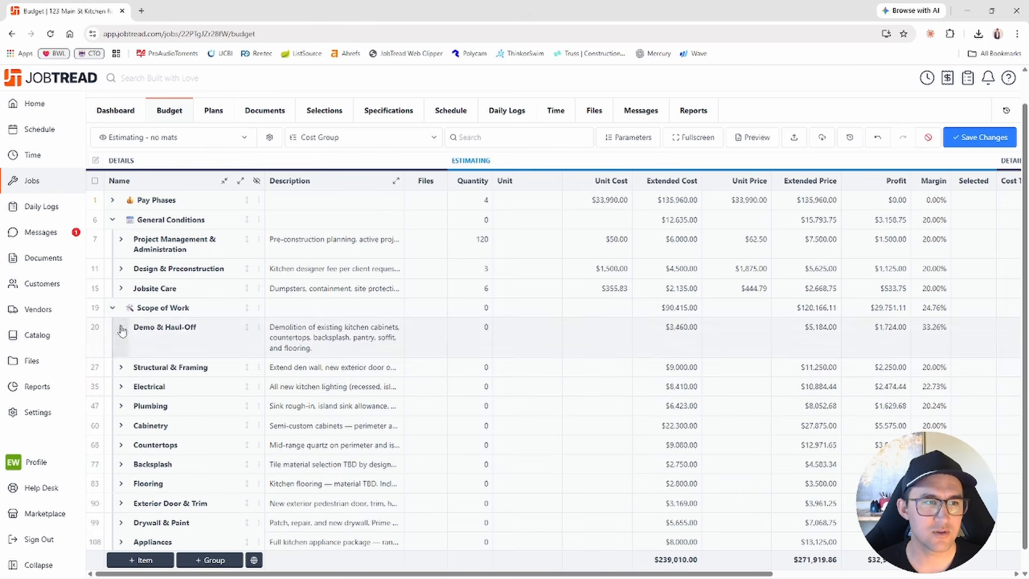
{"action": "left_click", "coordinate": [112, 308]}
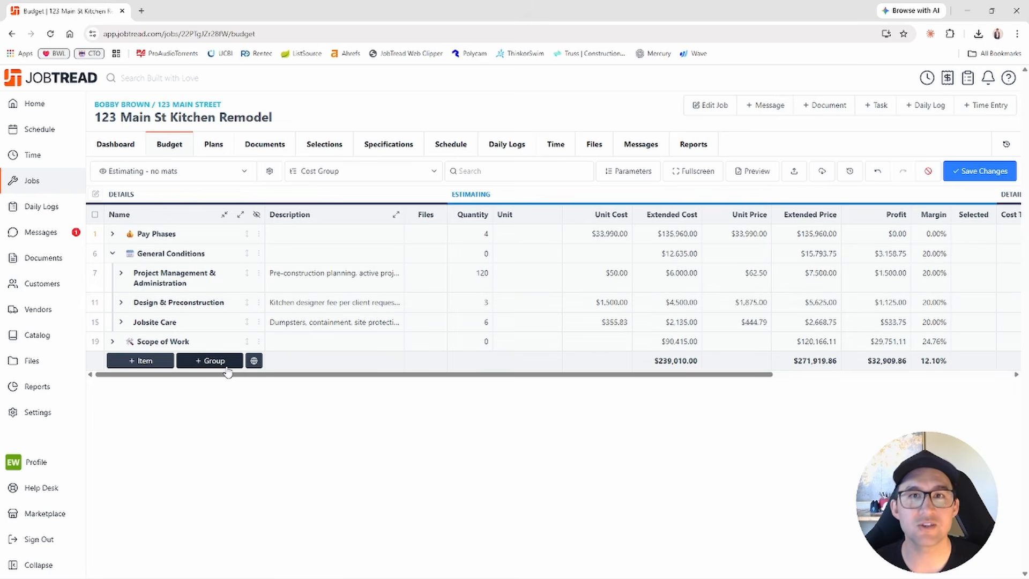
{"action": "left_click", "coordinate": [112, 254]}
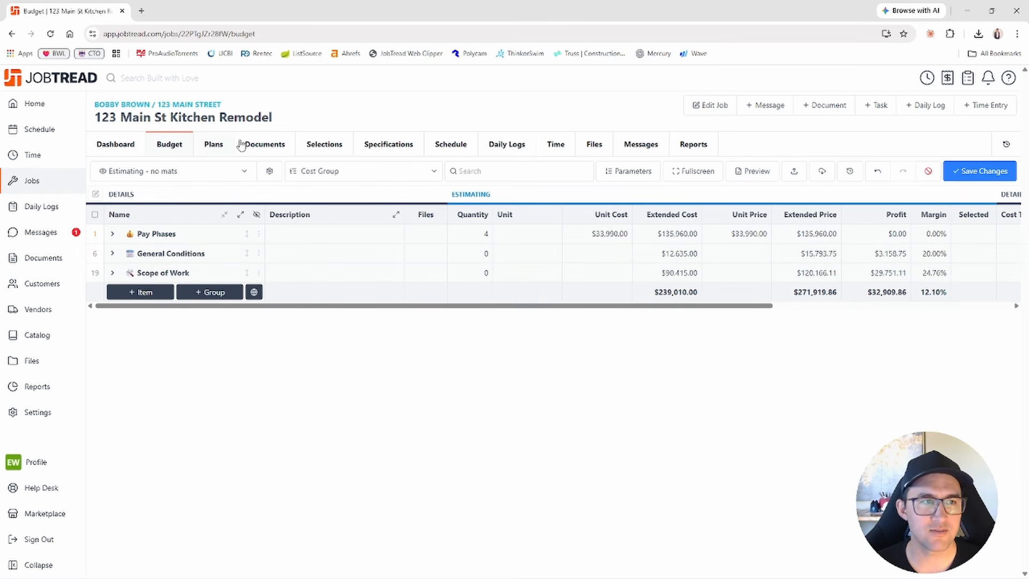
Save the changes made to the kitchen remodel job's budget.
{"action": "left_click", "coordinate": [452, 146]}
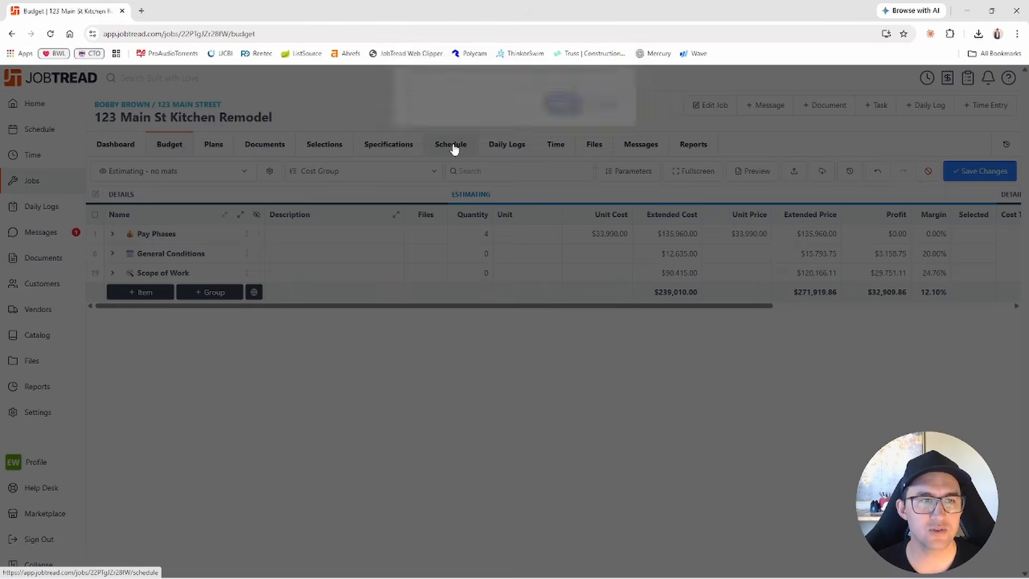
{"action": "left_click", "coordinate": [605, 114]}
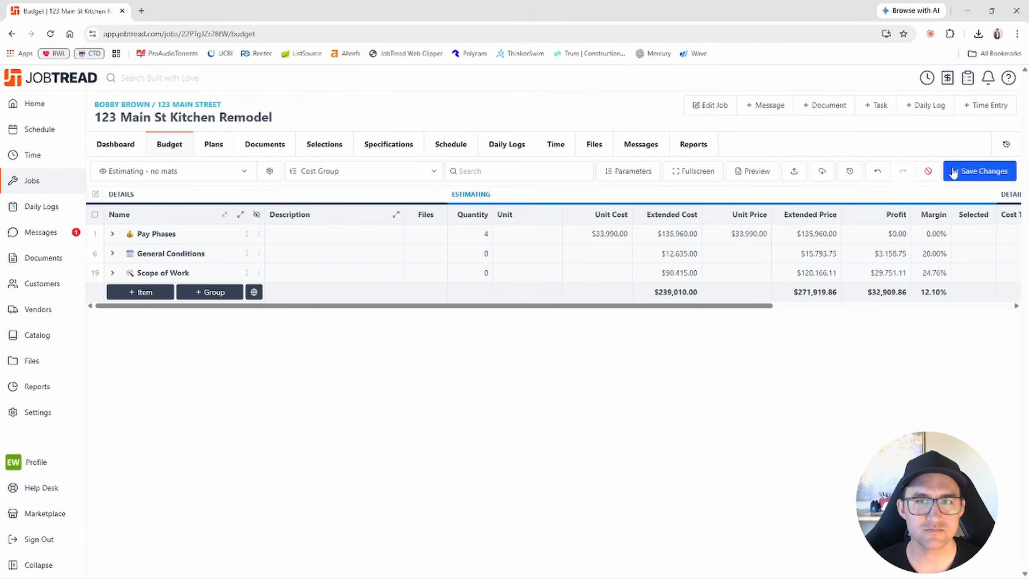
{"action": "left_click", "coordinate": [977, 172]}
Open the job's schedule and review the Gantt timeline from Preconstruction & Design to Punch List & Final Walkthrough.
{"action": "left_click", "coordinate": [459, 145]}
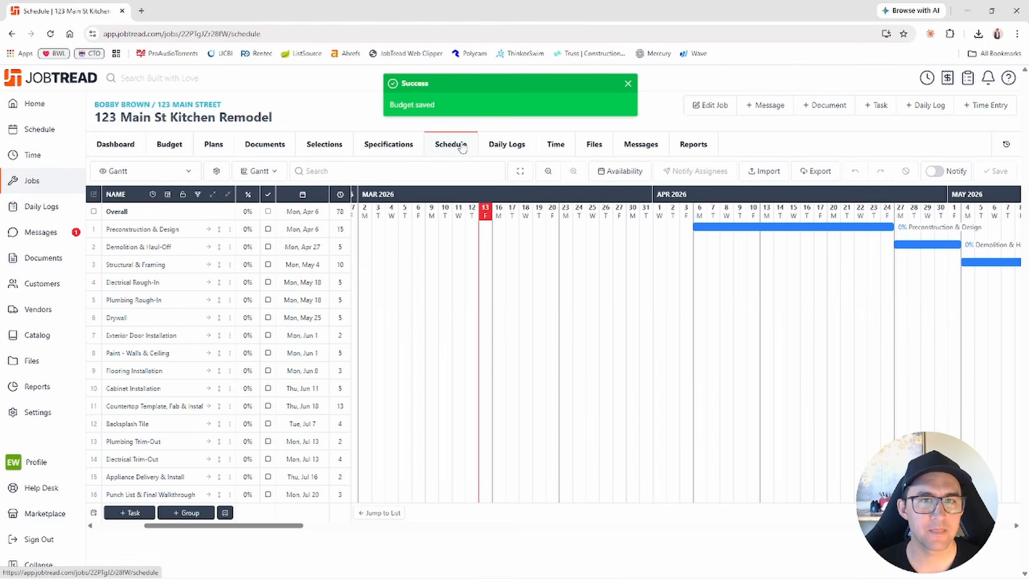
{"action": "scroll", "coordinate": [519, 315], "scroll_direction": "right", "scroll_amount": 5}
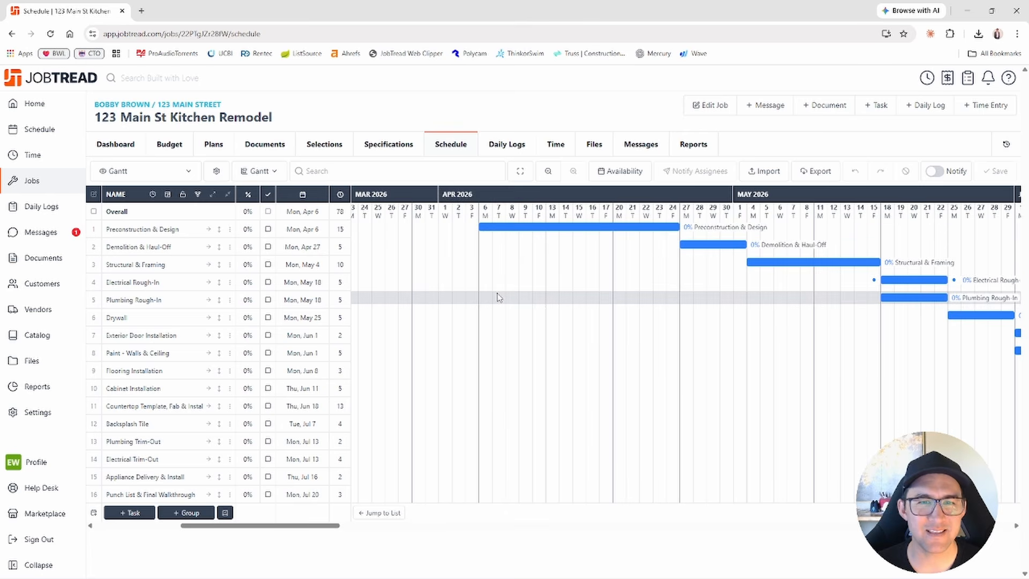
{"action": "scroll", "coordinate": [469, 302], "scroll_direction": "right", "scroll_amount": 10}
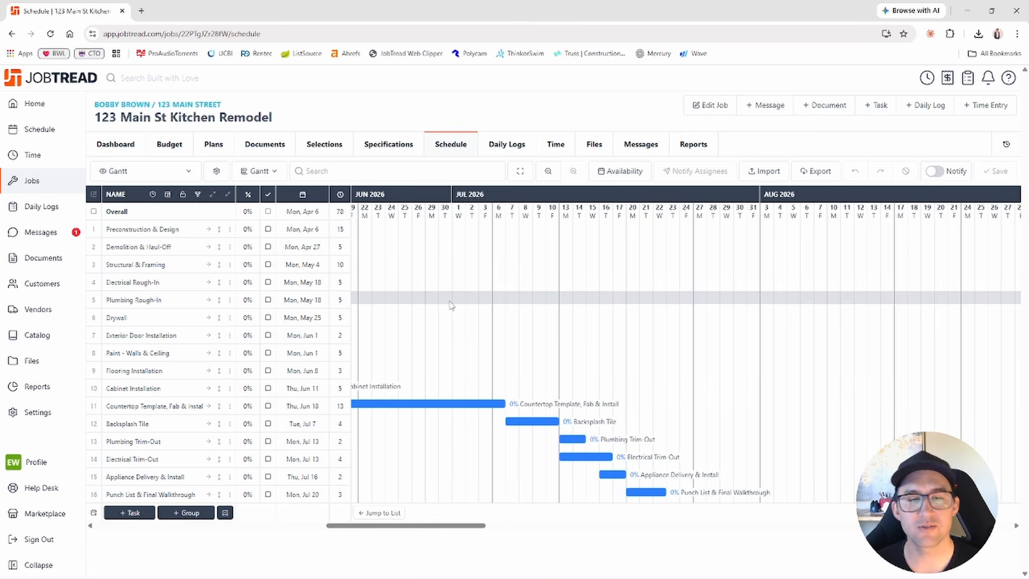
{"action": "scroll", "coordinate": [451, 308], "scroll_direction": "left", "scroll_amount": 10}
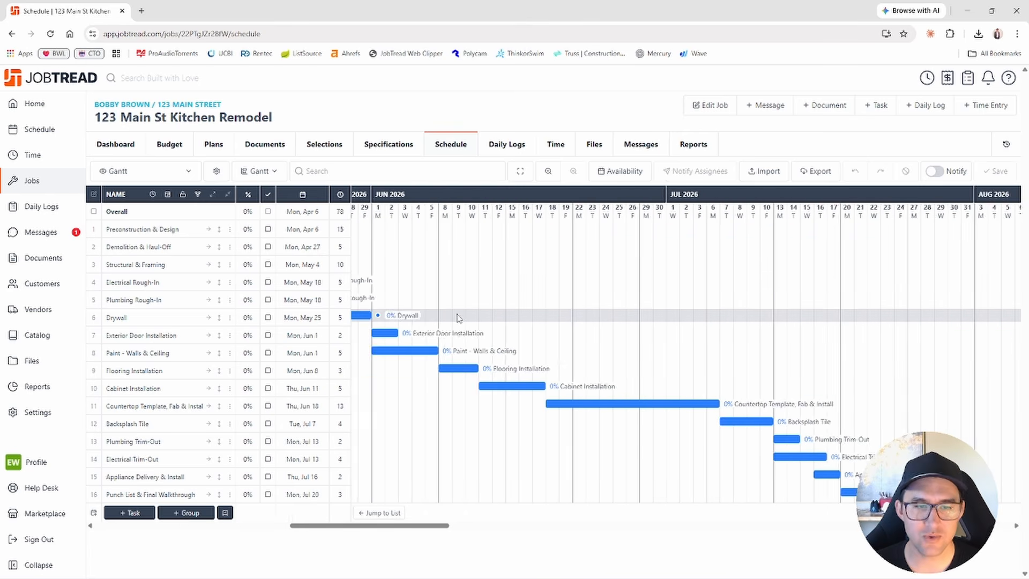
{"action": "scroll", "coordinate": [459, 318], "scroll_direction": "right", "scroll_amount": 5}
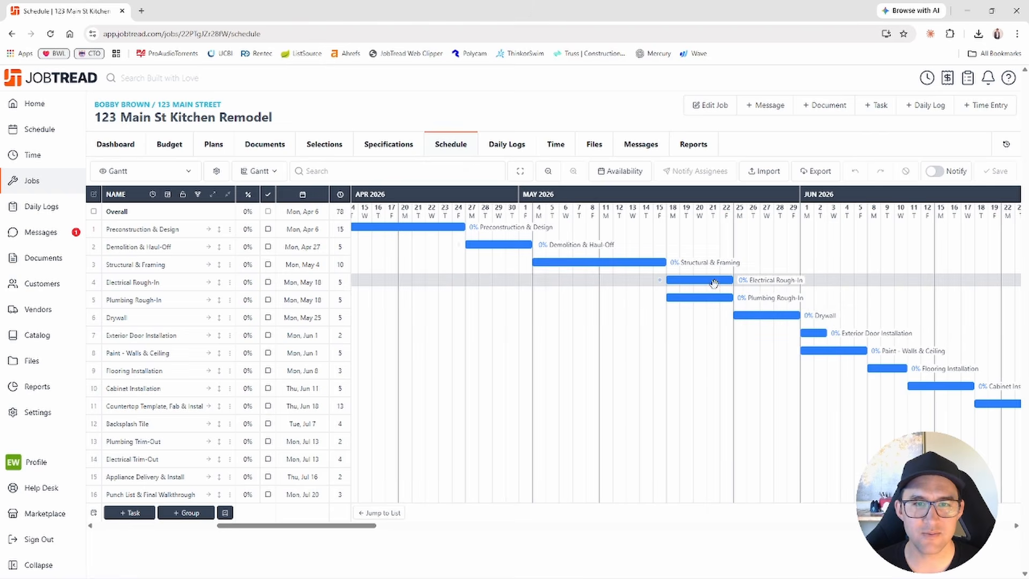
{"action": "scroll", "coordinate": [675, 314], "scroll_direction": "right", "scroll_amount": 10}
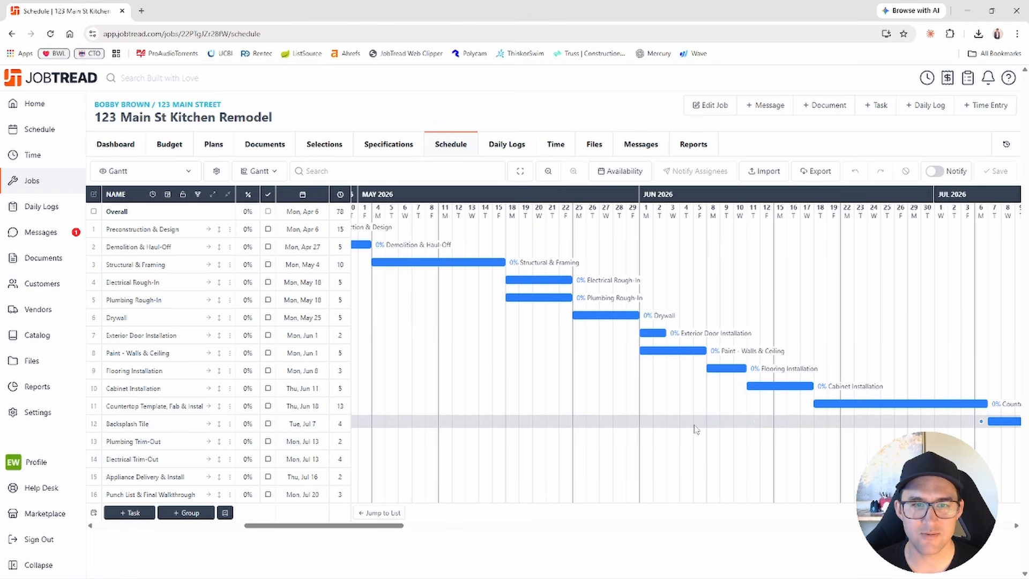
{"action": "scroll", "coordinate": [657, 399], "scroll_direction": "left", "scroll_amount": 10}
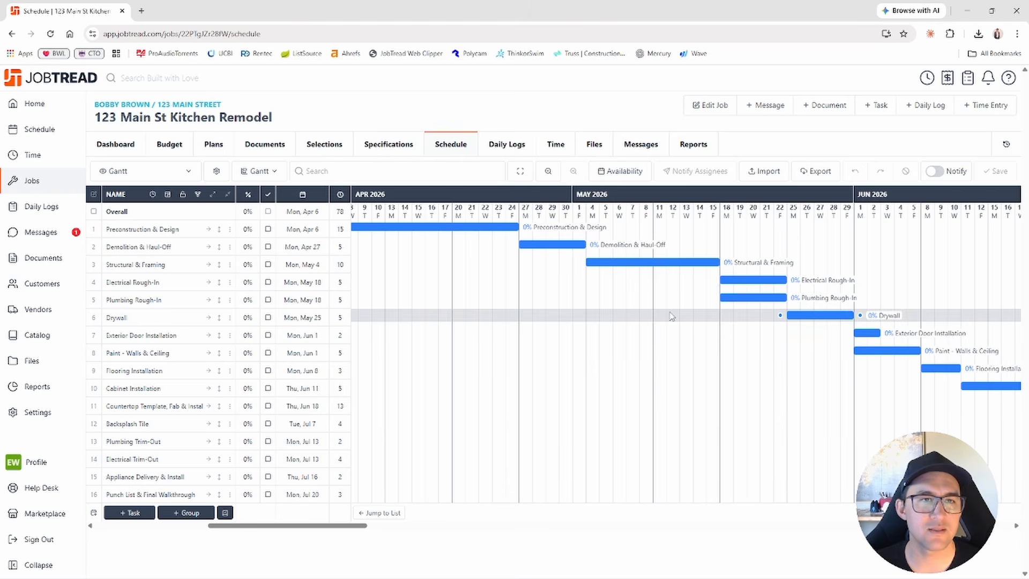
Review the job's draft pay phase invoices, and switch to Claude to reread the draw schedule and invoice summary.
{"action": "left_click", "coordinate": [276, 146]}
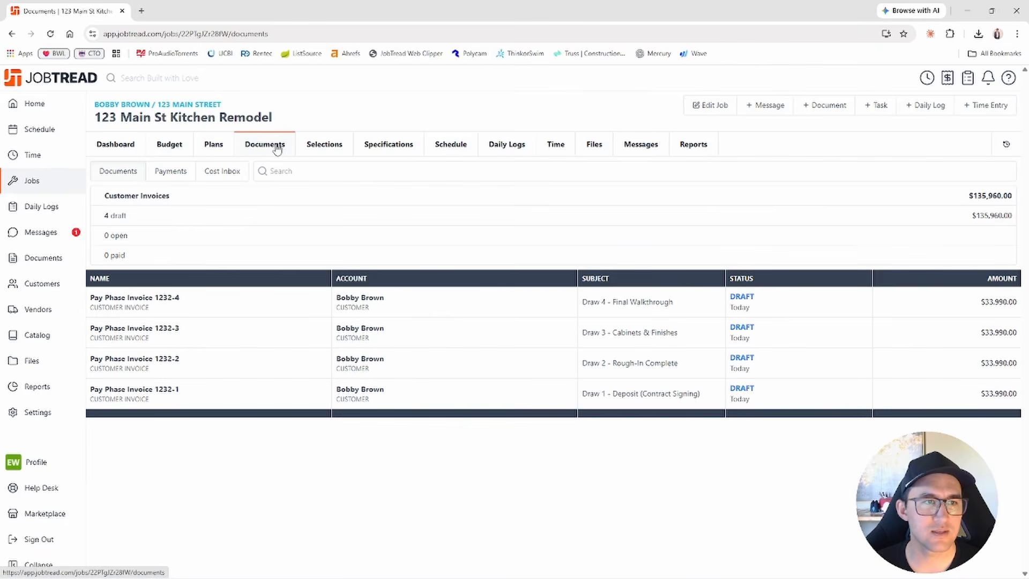
{"action": "left_click", "coordinate": [432, 407]}
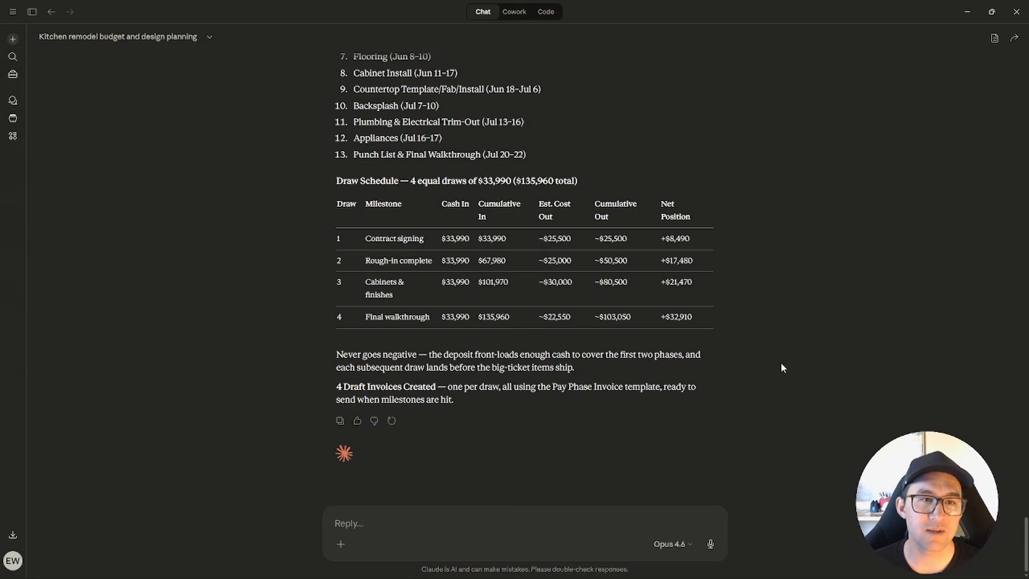
{"action": "scroll", "coordinate": [465, 401], "scroll_direction": "up", "scroll_amount": 6}
{"action": "scroll", "coordinate": [466, 401], "scroll_direction": "down", "scroll_amount": 6}
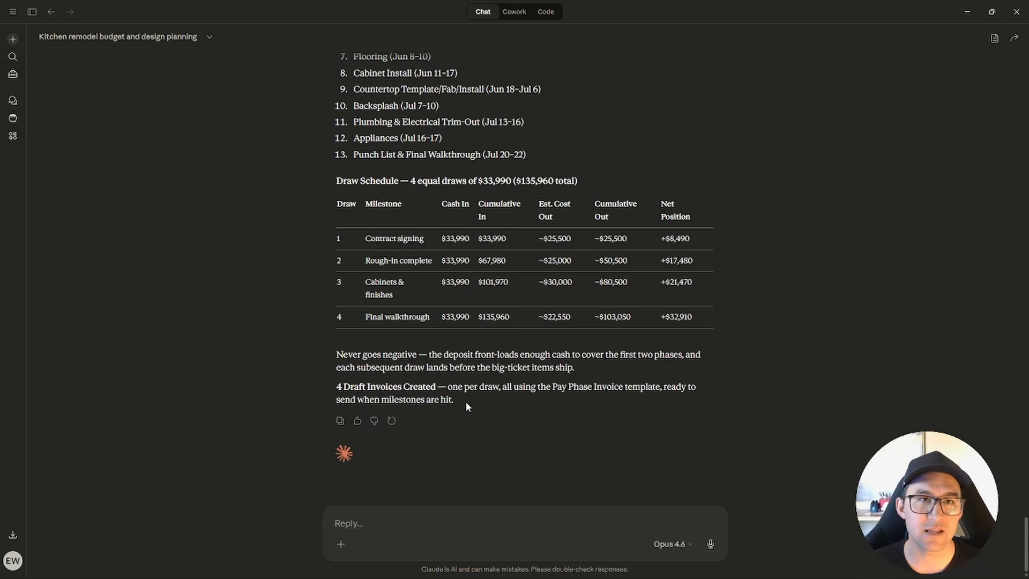